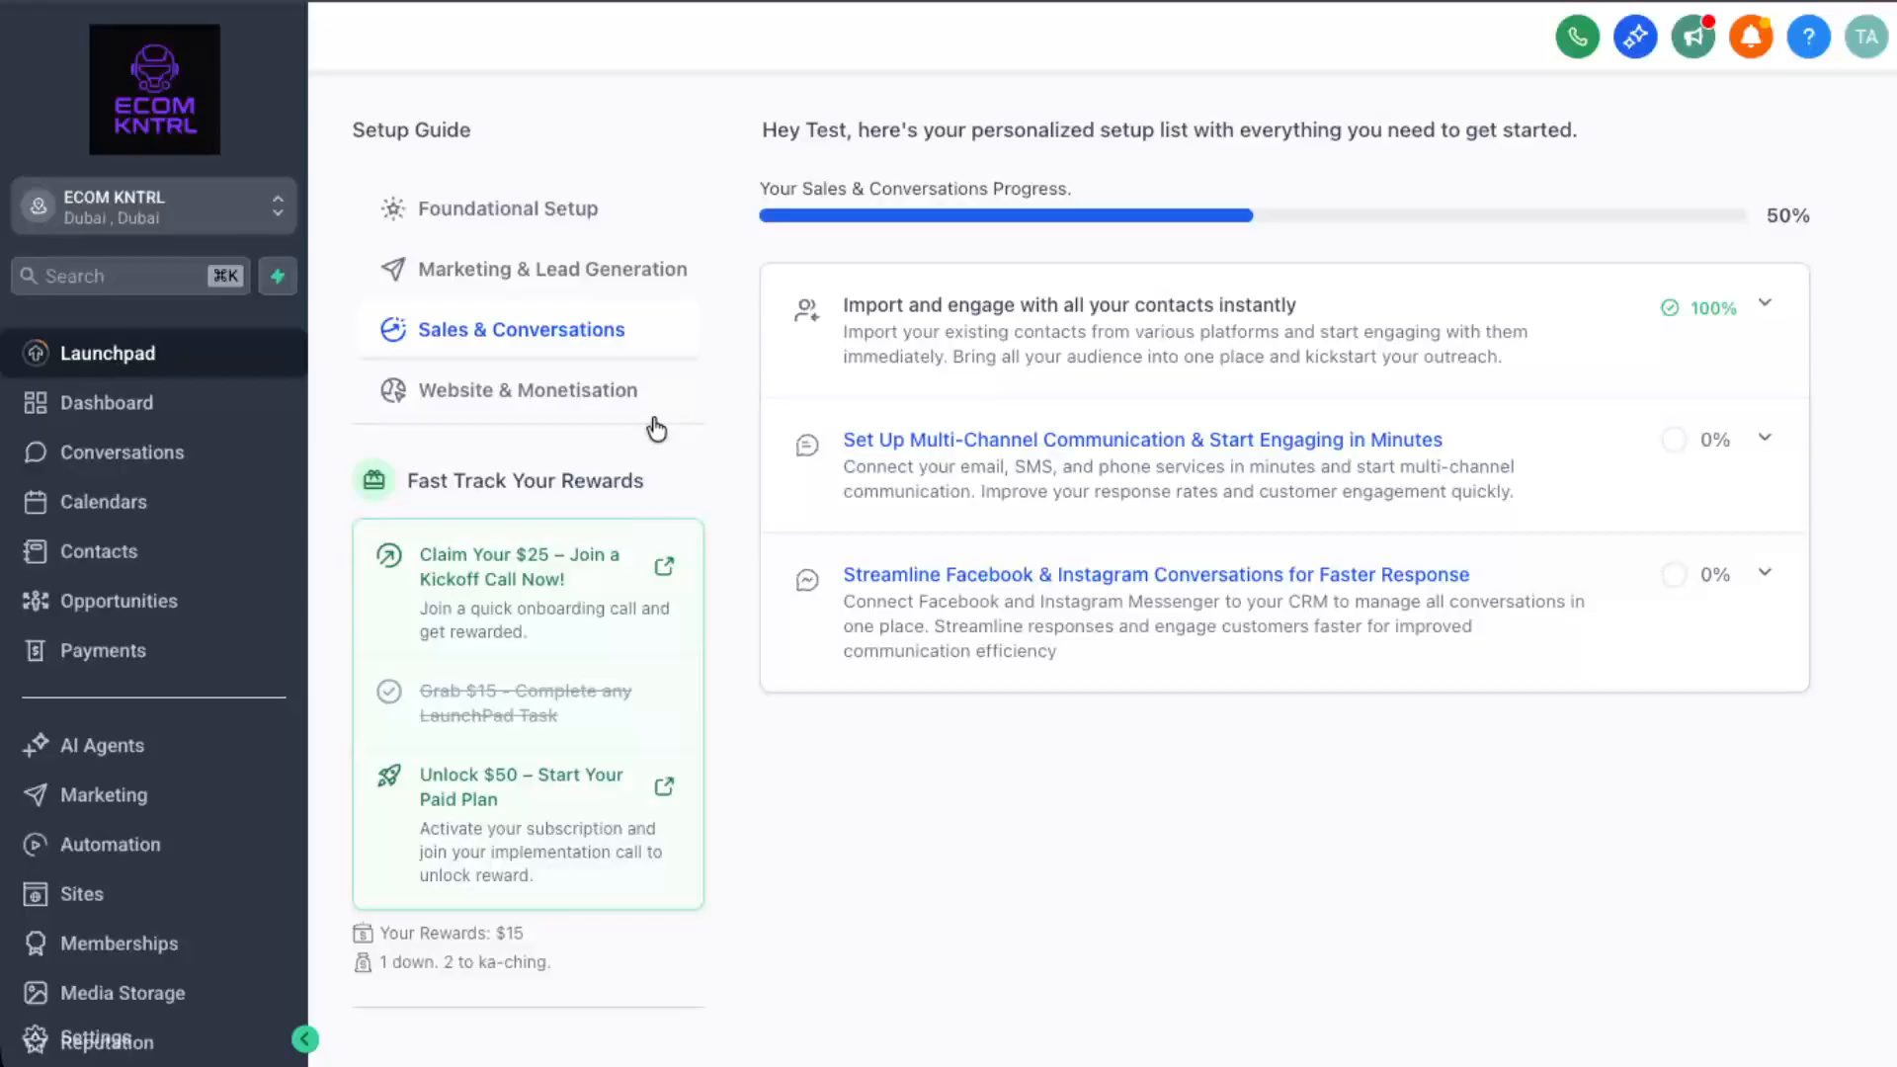
Go to AI Agents from the left sidebar to reach its Getting Started page.
click(242, 746)
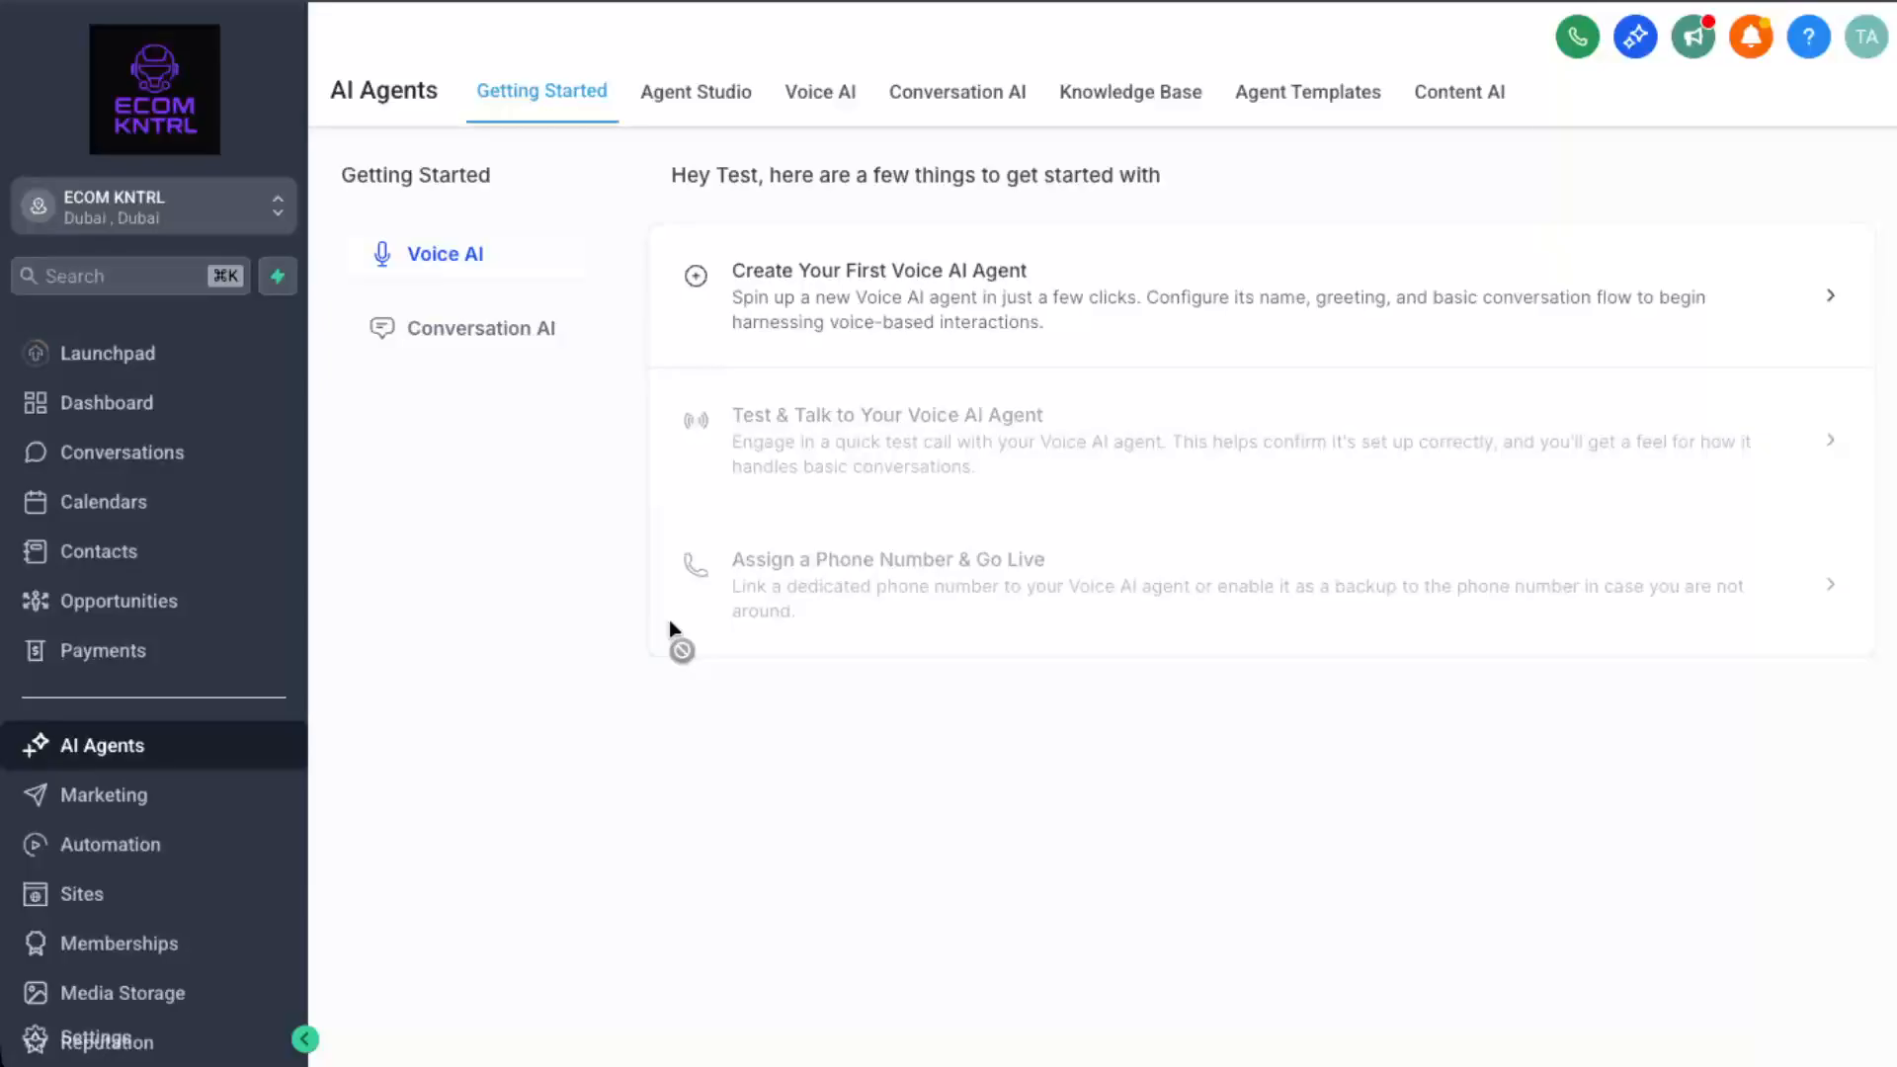
Start a new Appointment booking bot in Conversation AI using the Guided Form Setup.
click(946, 107)
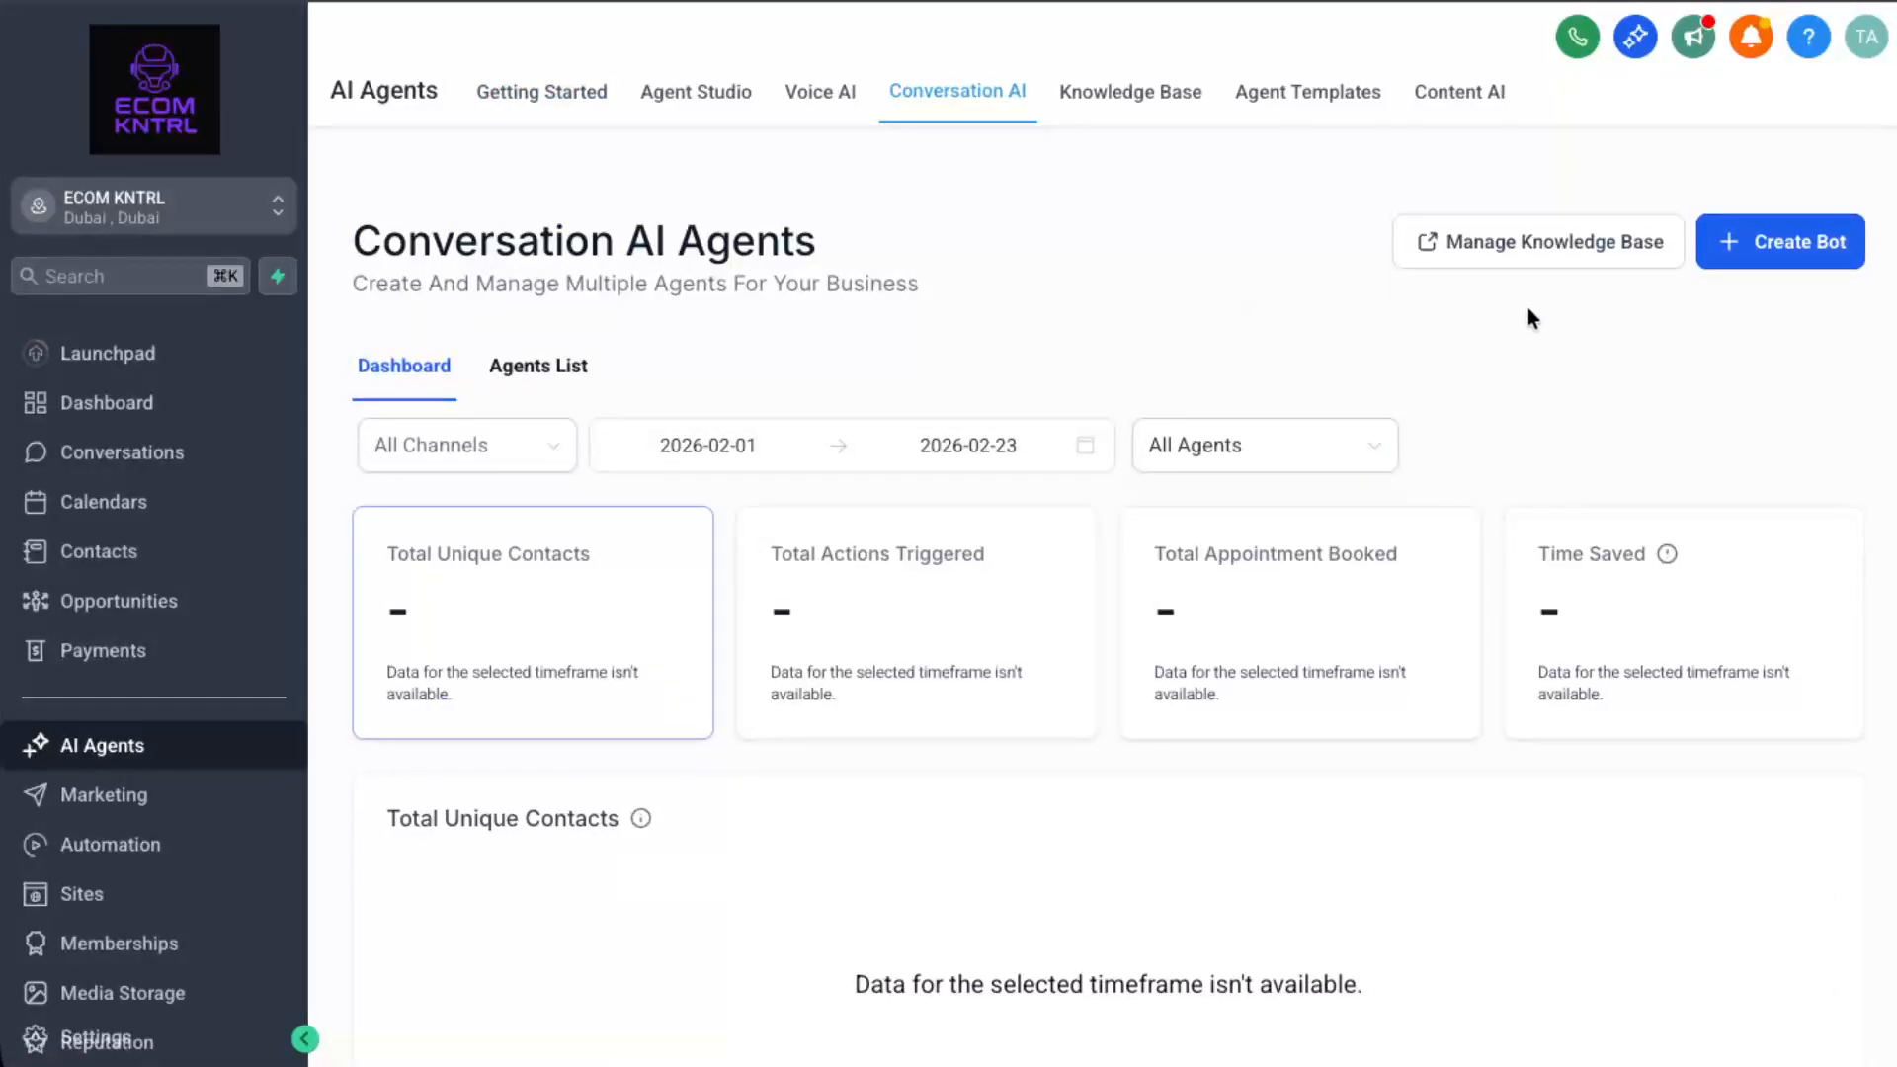
click(1775, 247)
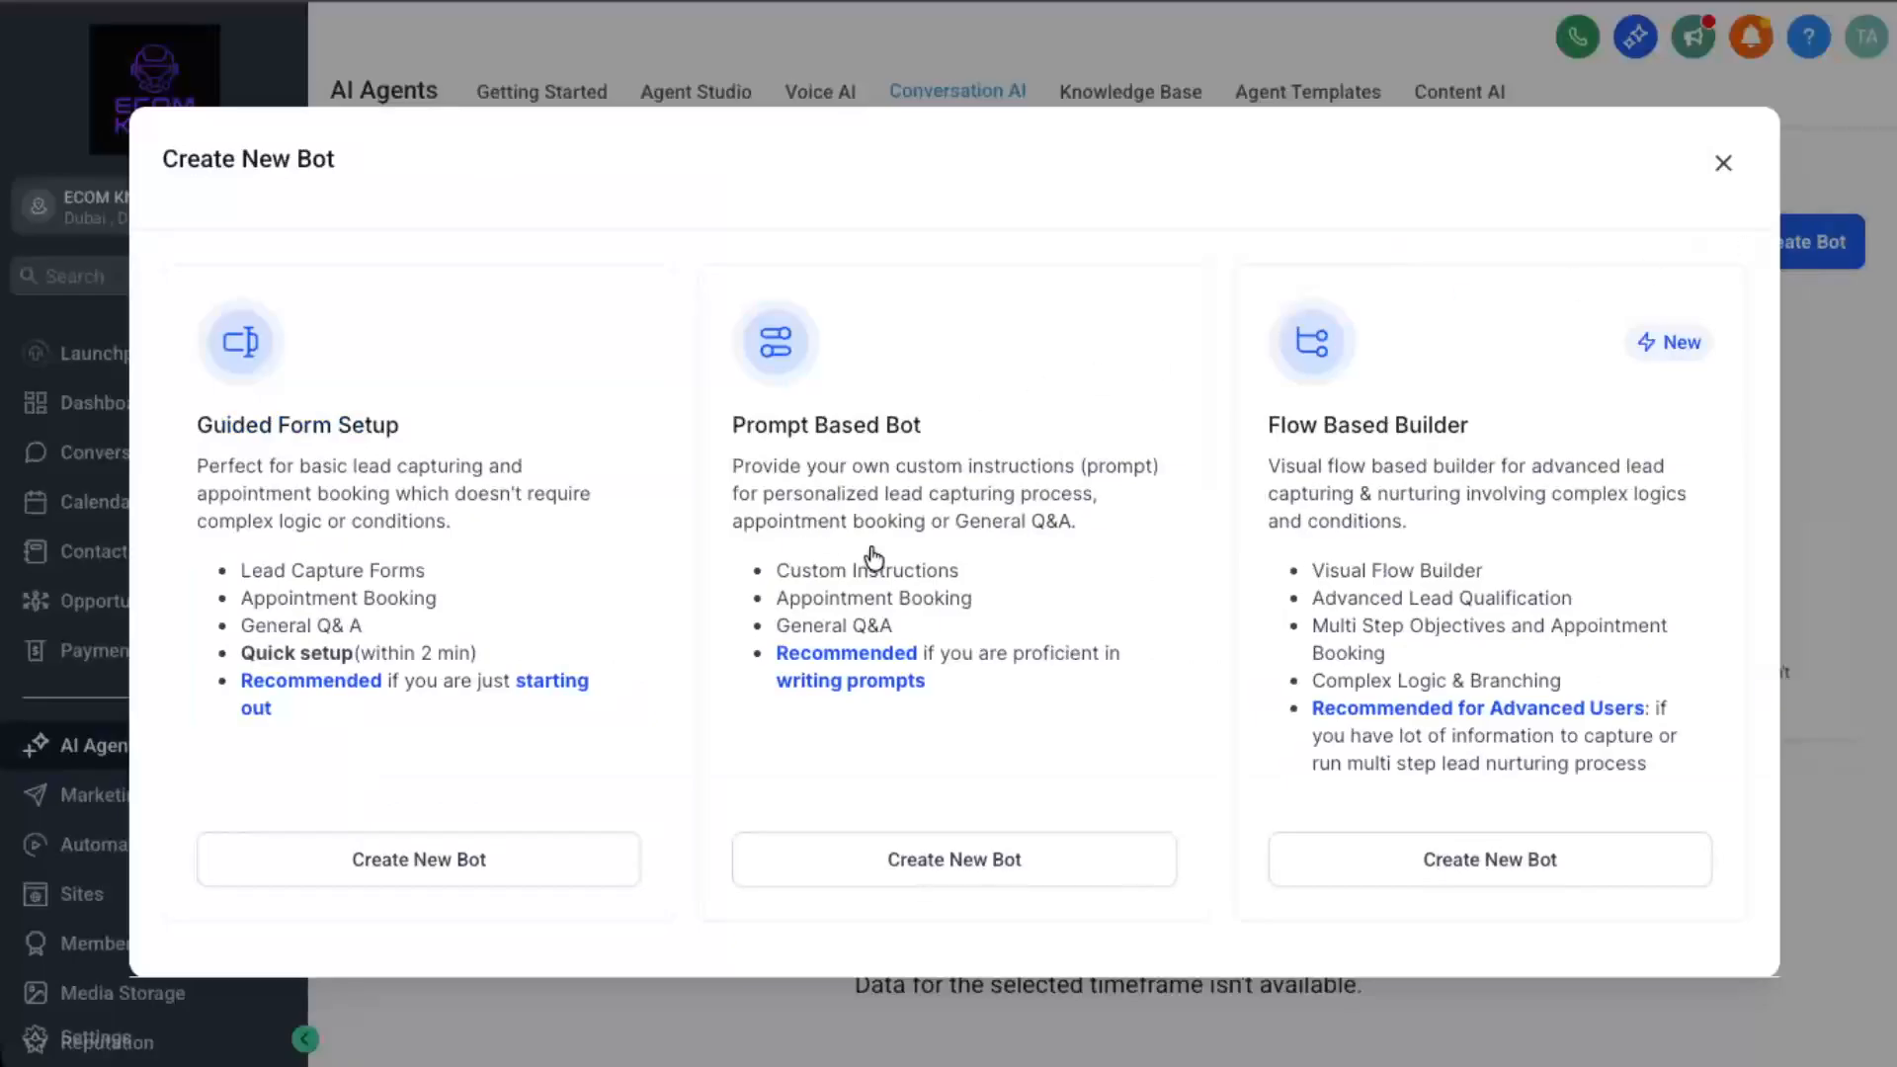
click(556, 874)
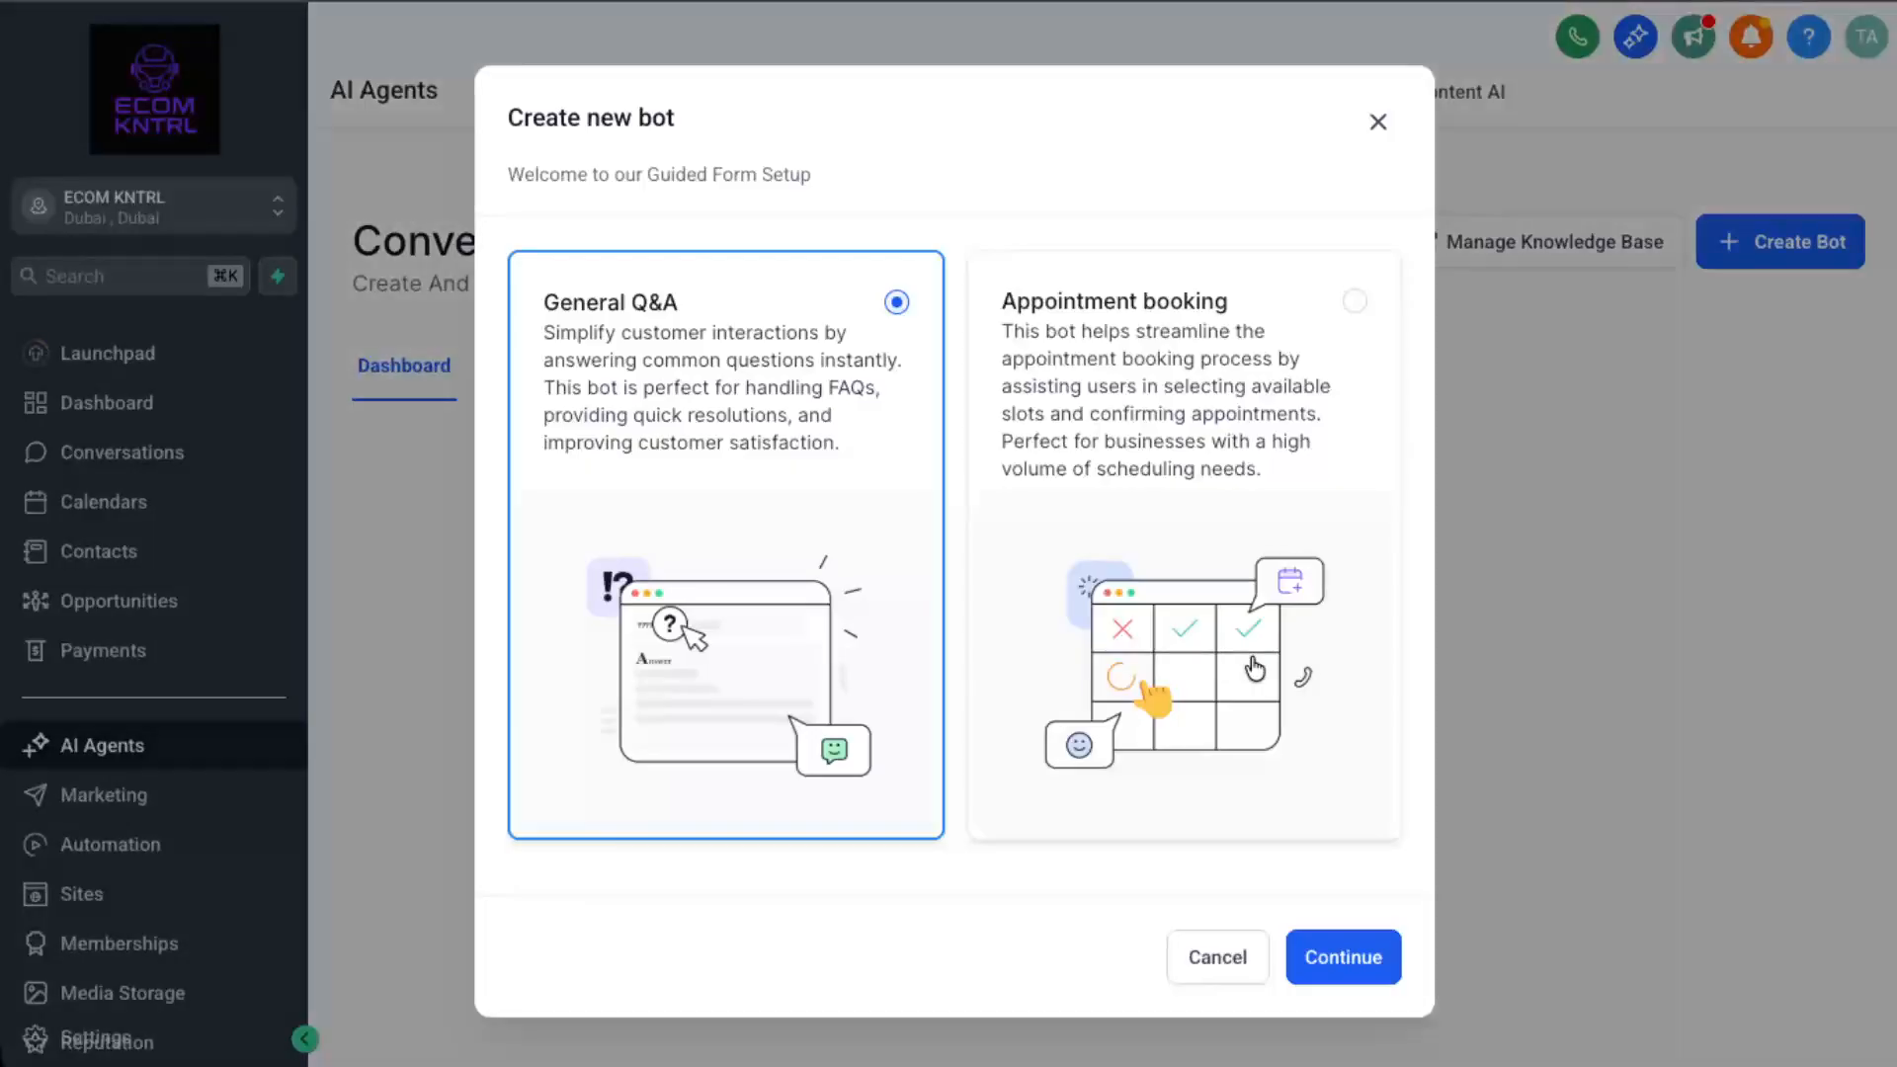
click(1255, 672)
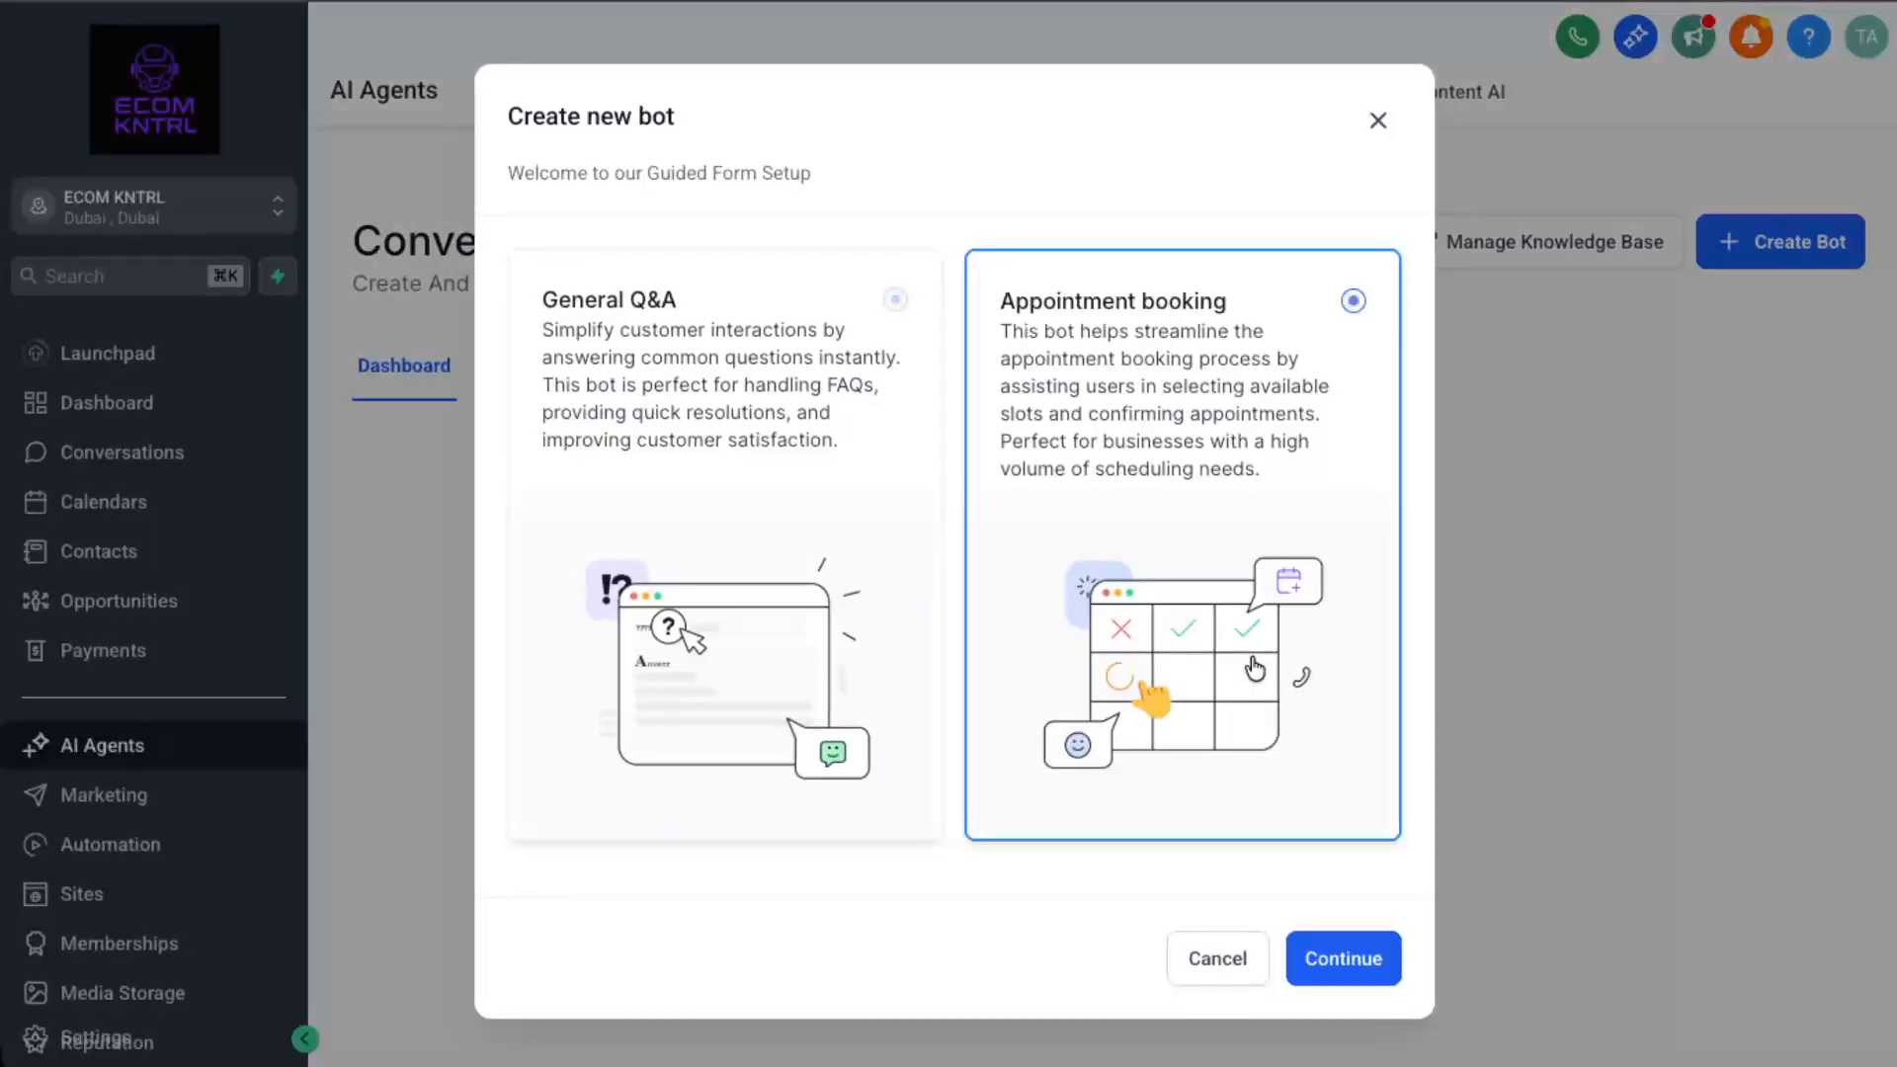
click(1368, 965)
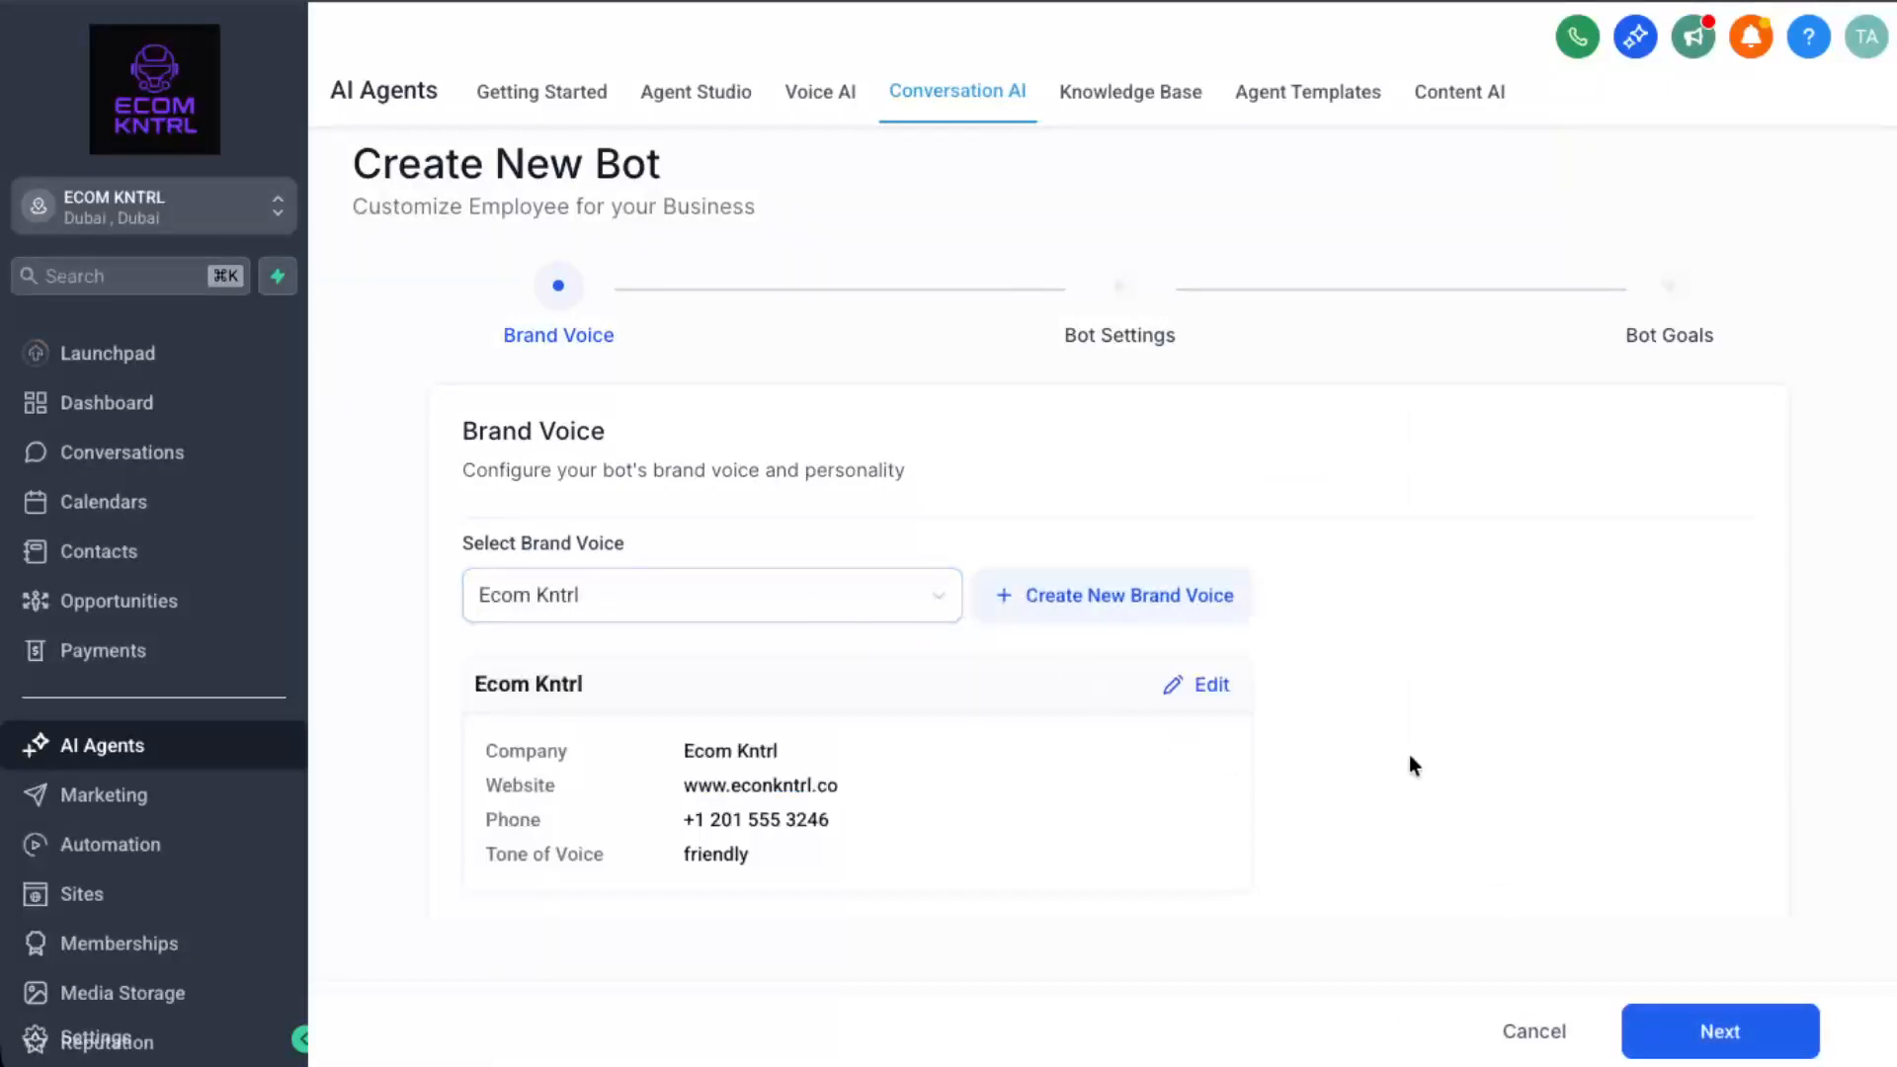
click(1143, 607)
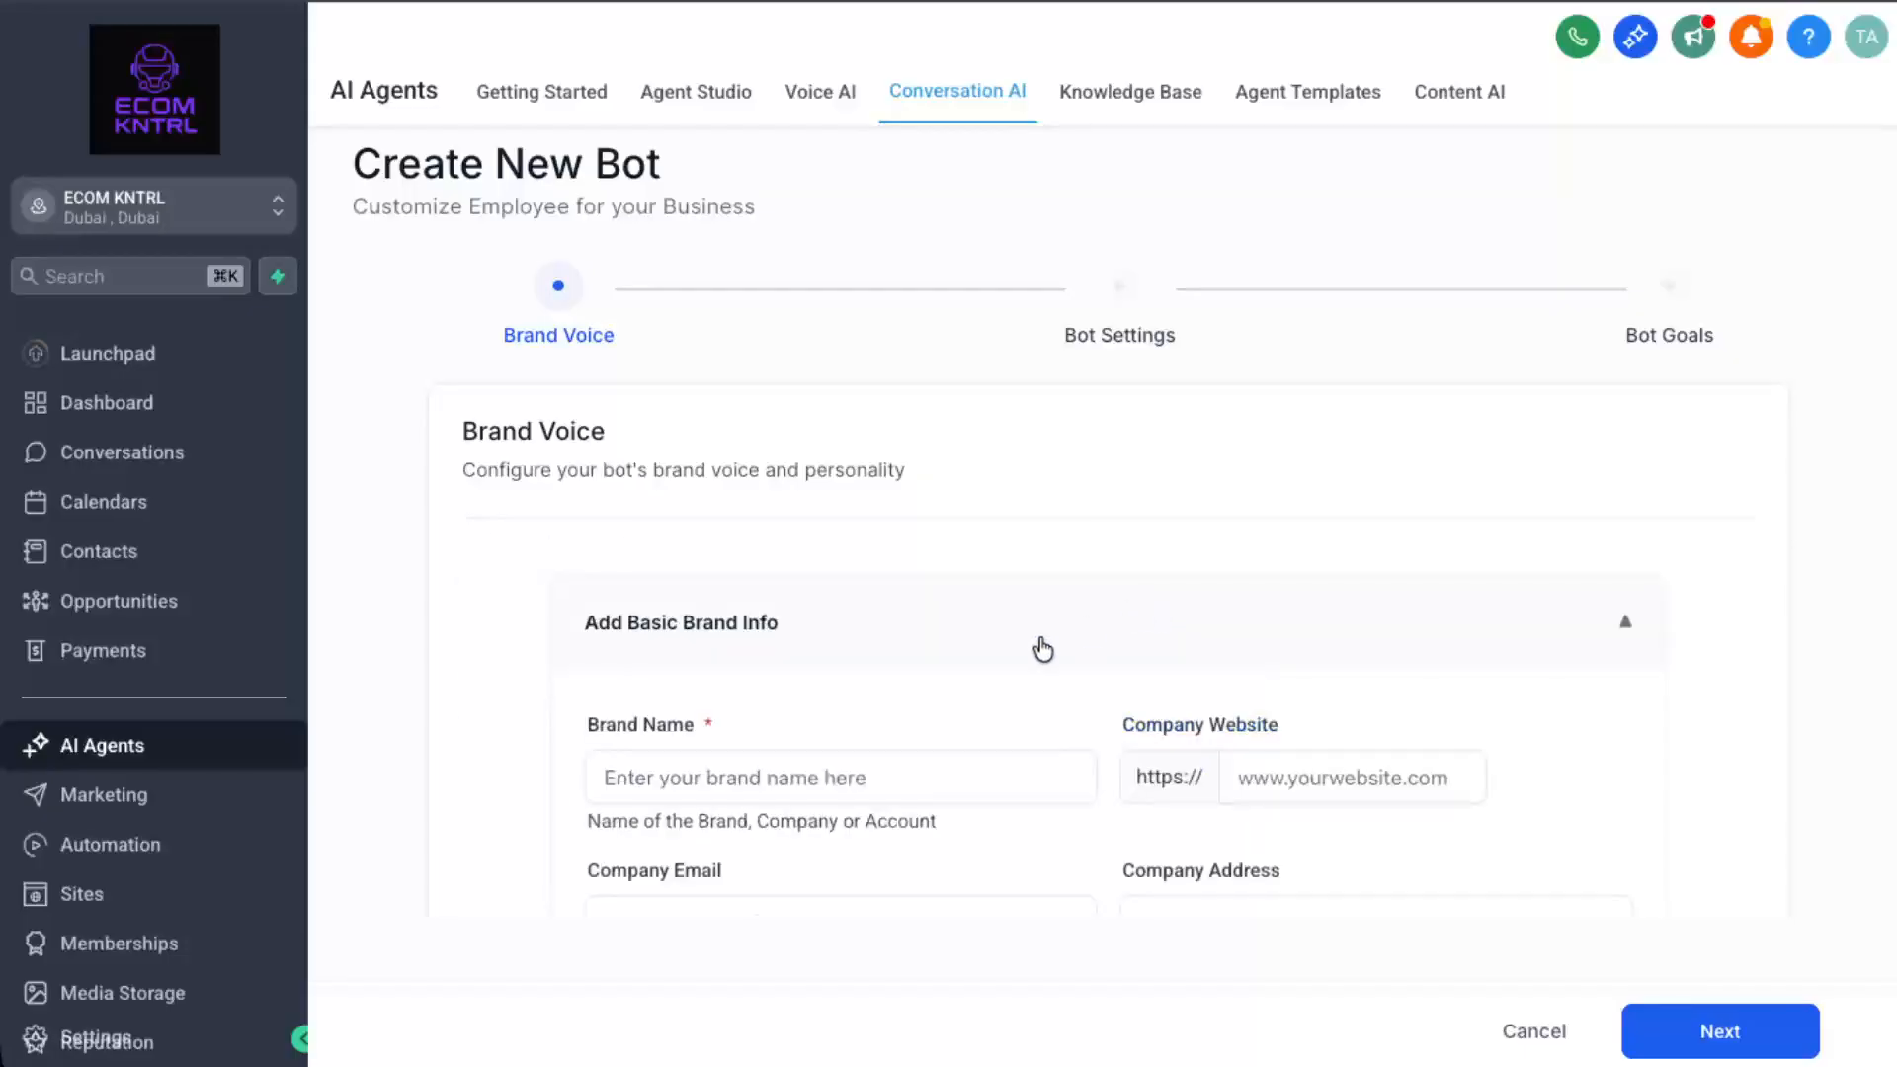
click(936, 792)
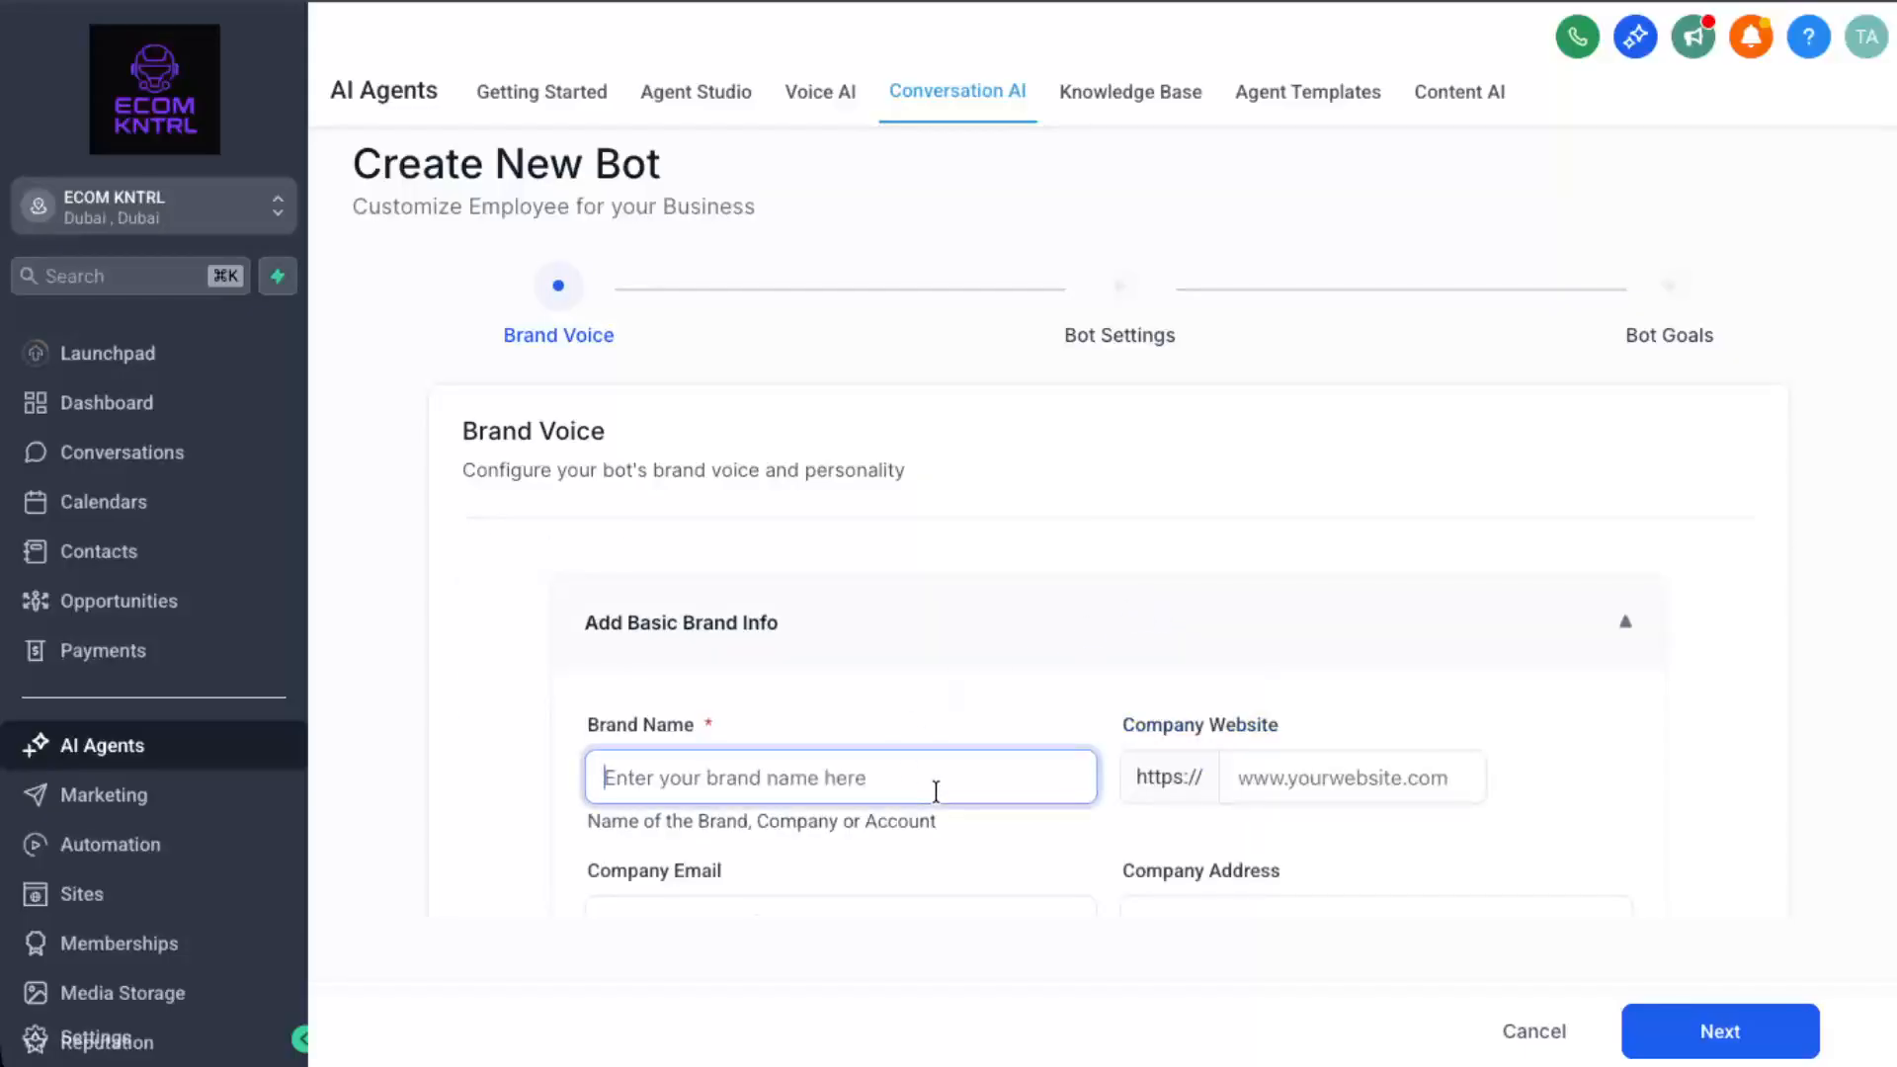
text(ecom kntr)
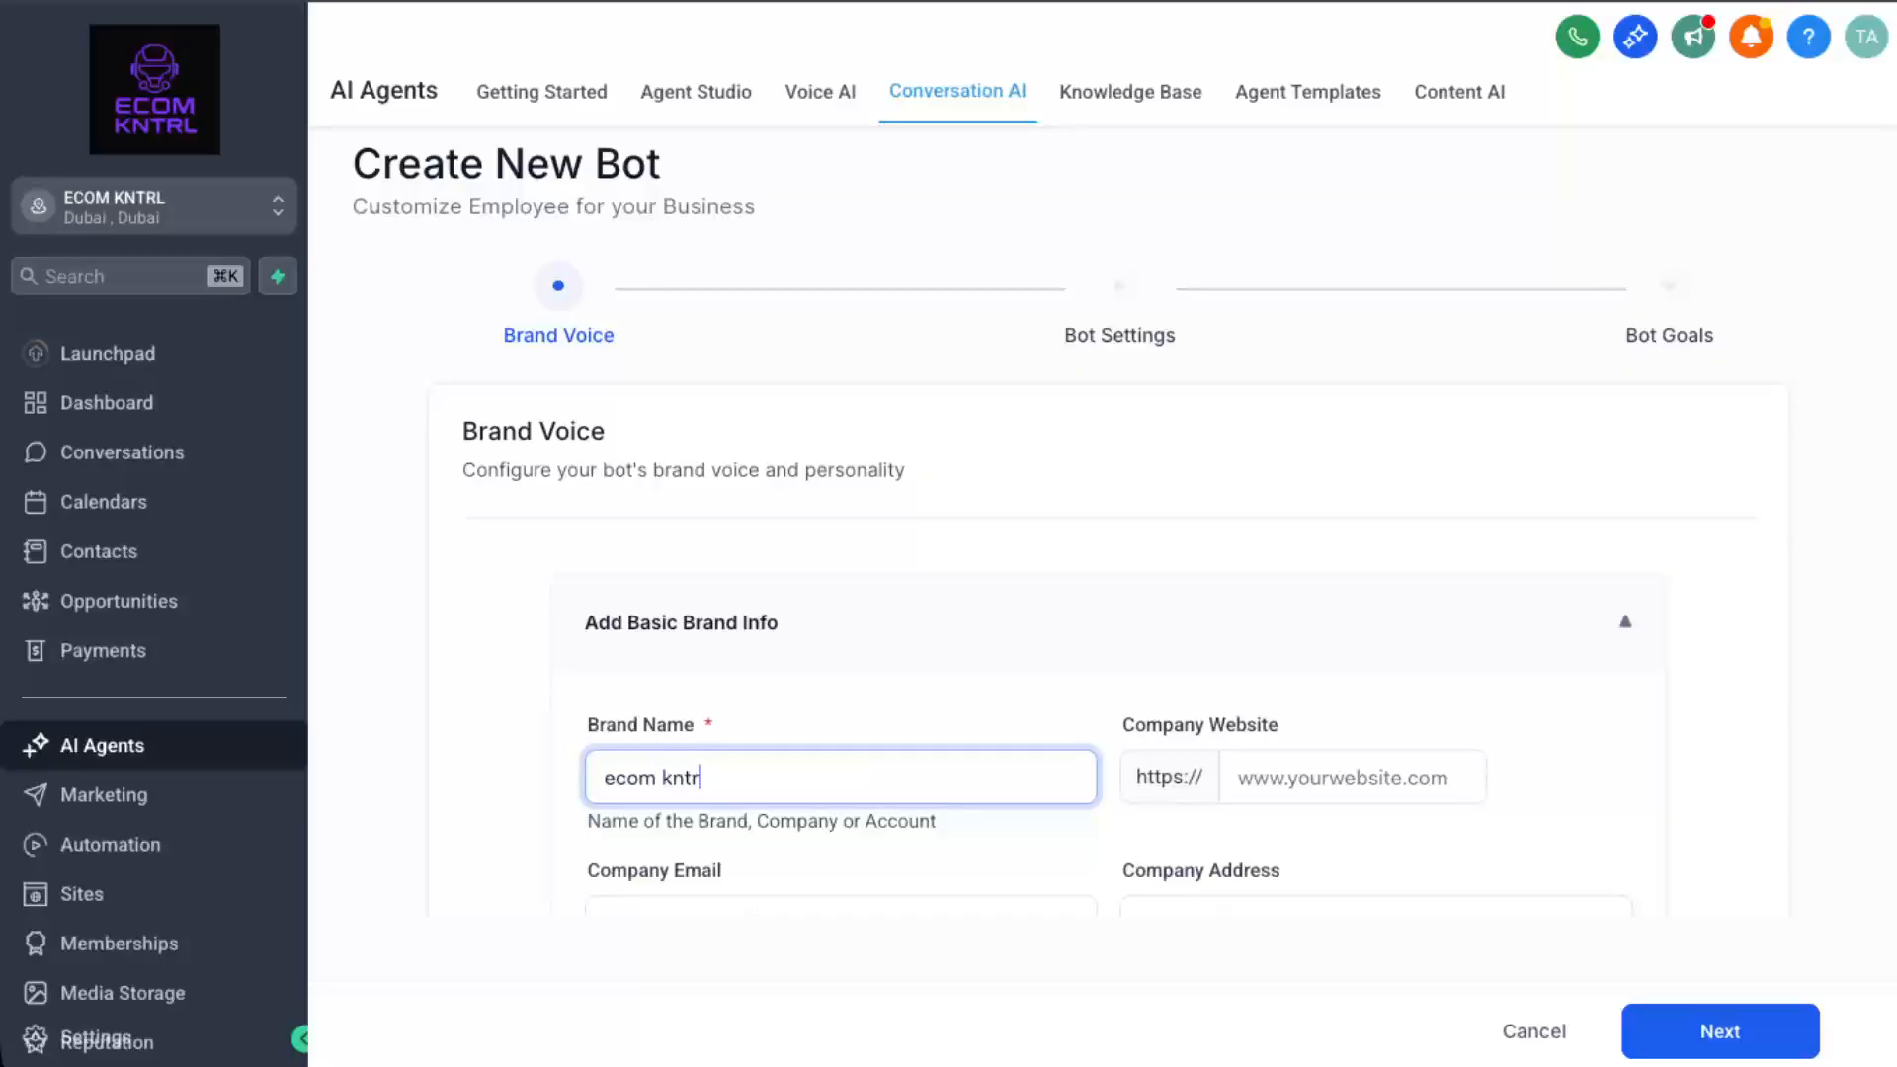
text(l)
click(1329, 779)
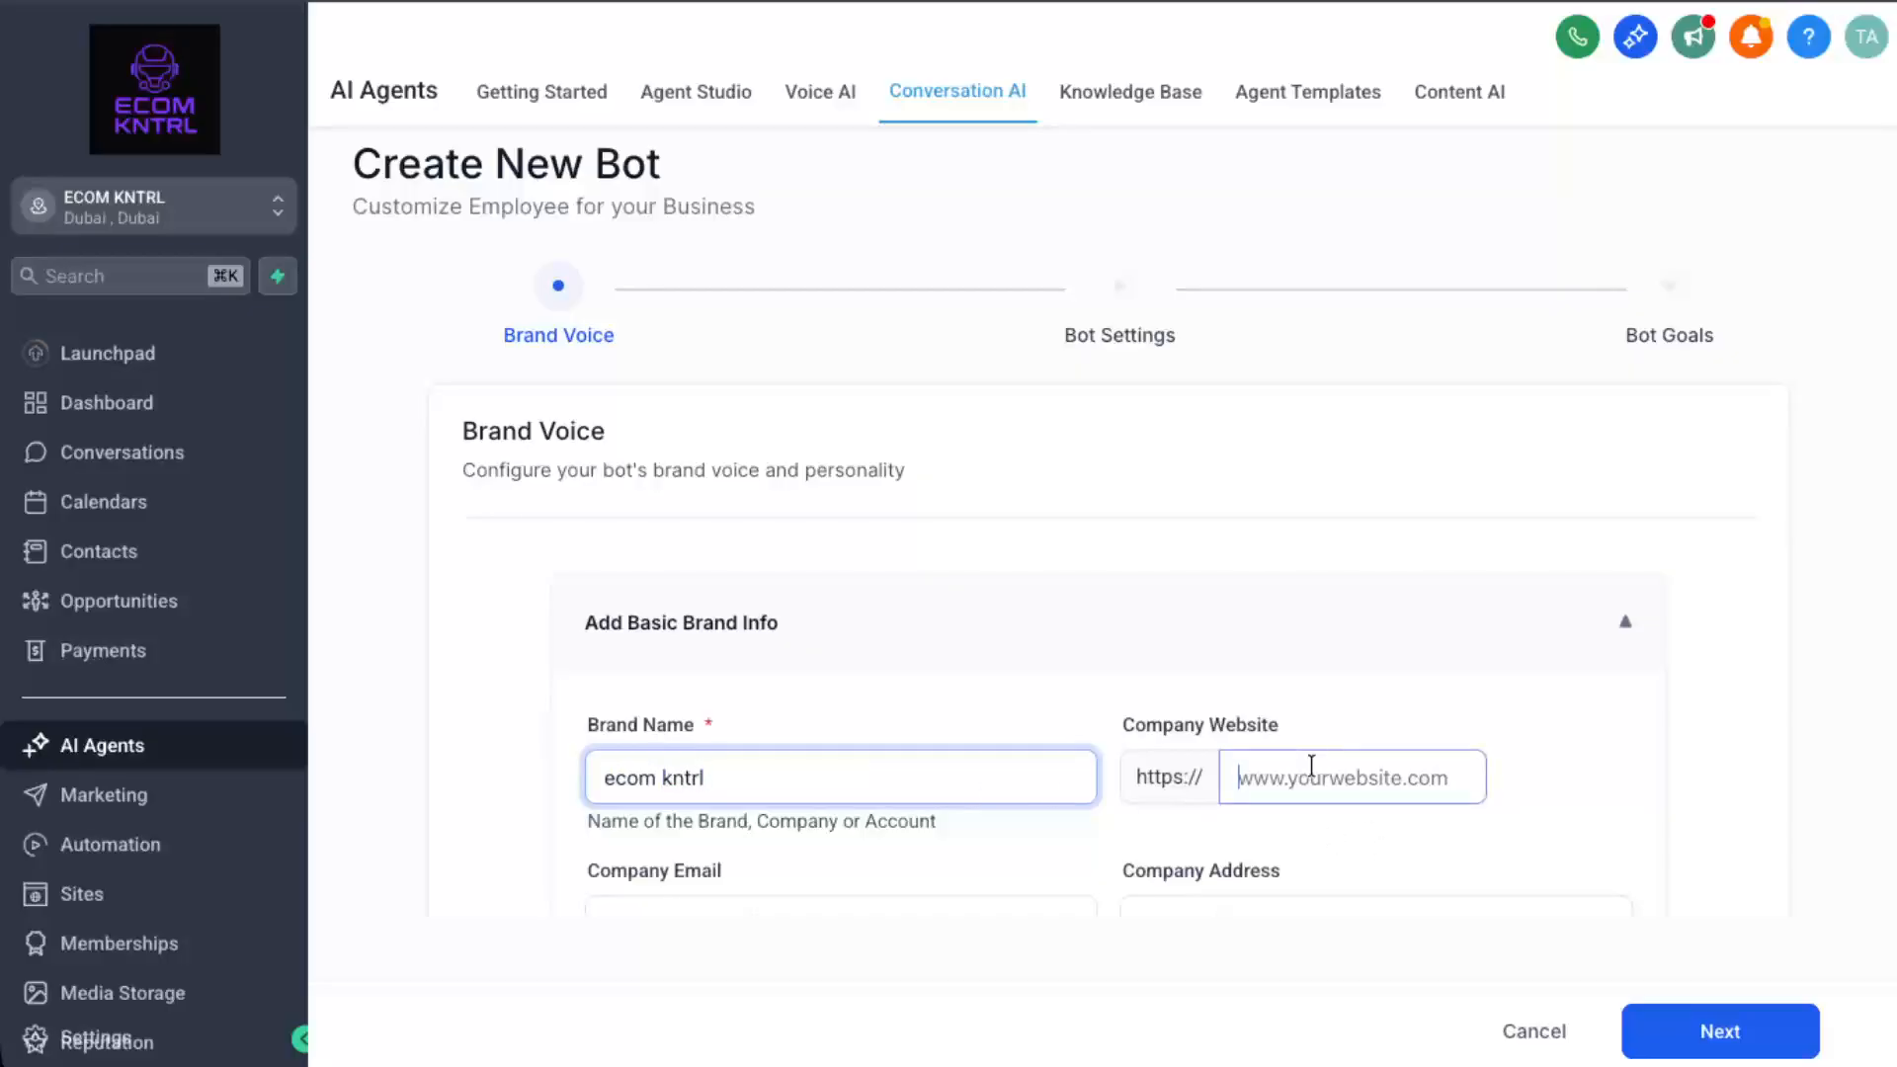
text(www)
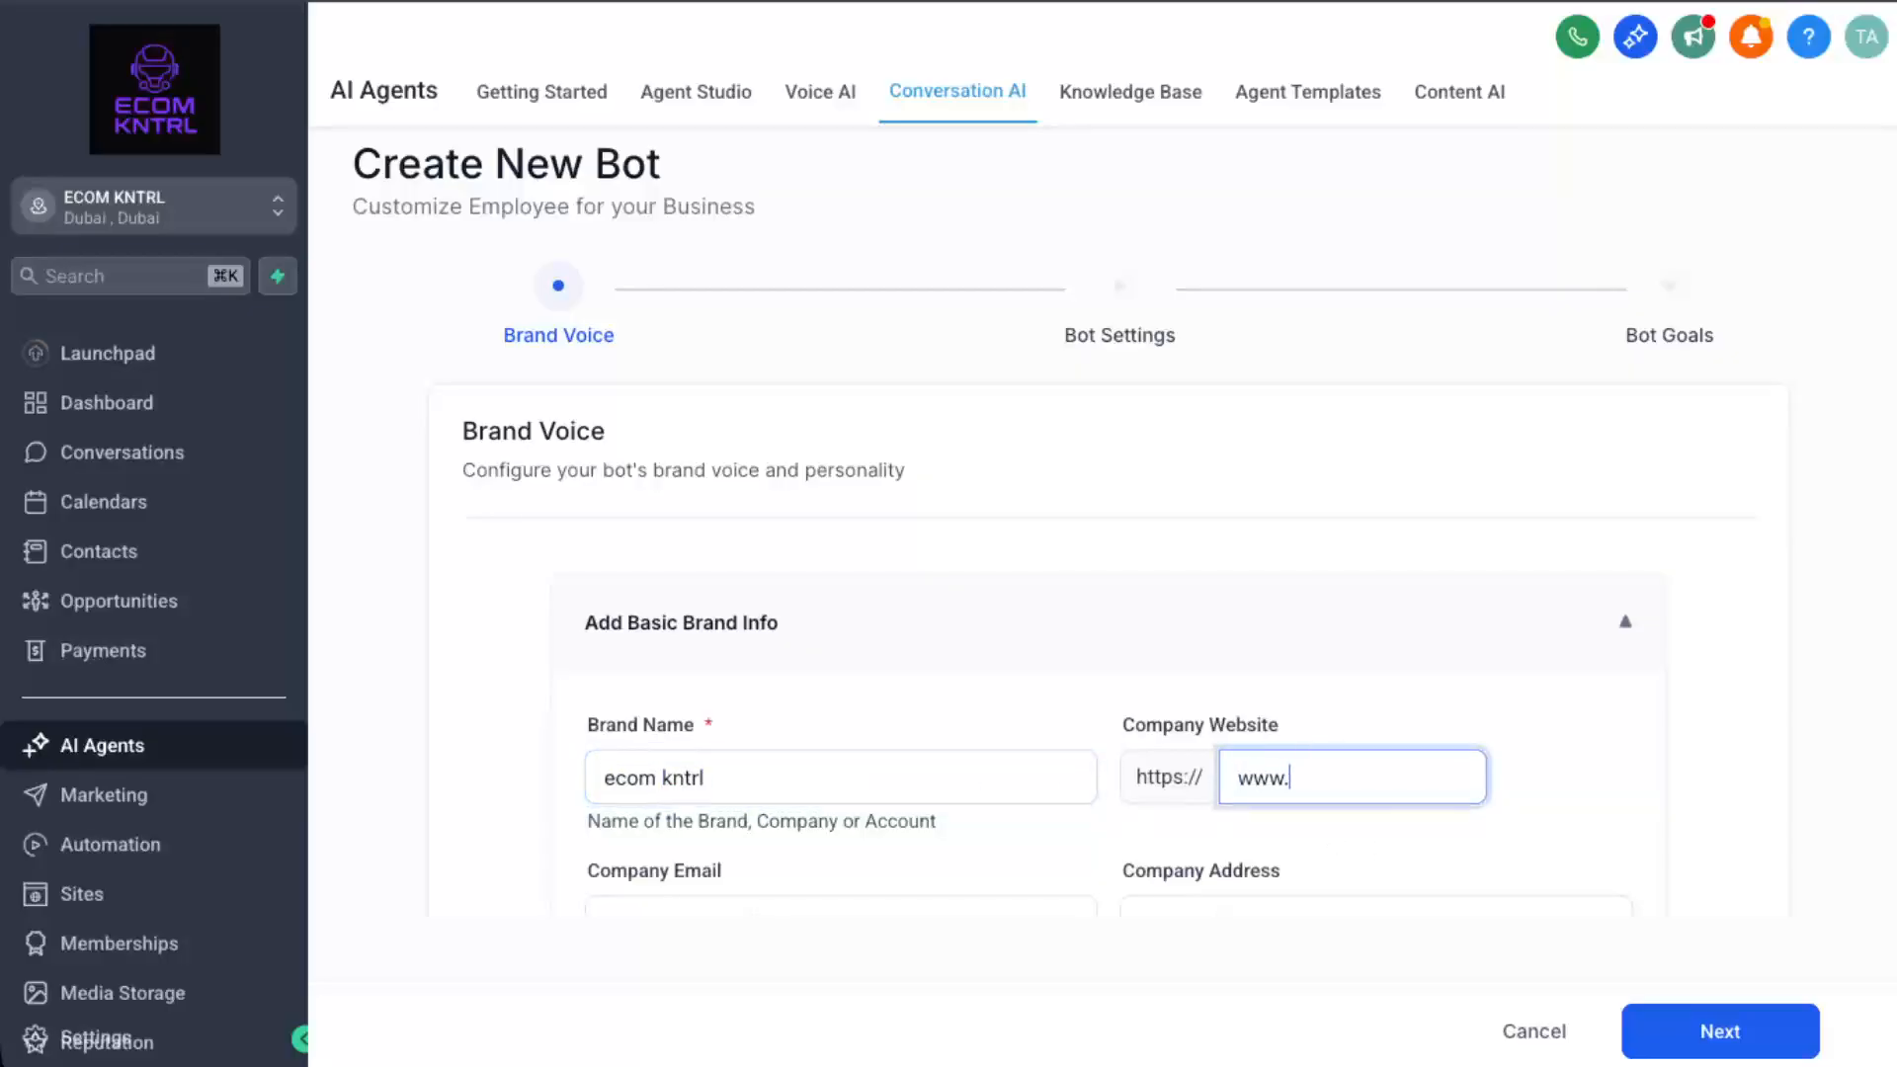
text(.c)
key(BackSpace)
text(ecomkntrl.co)
scroll(1111, 686, down, 5)
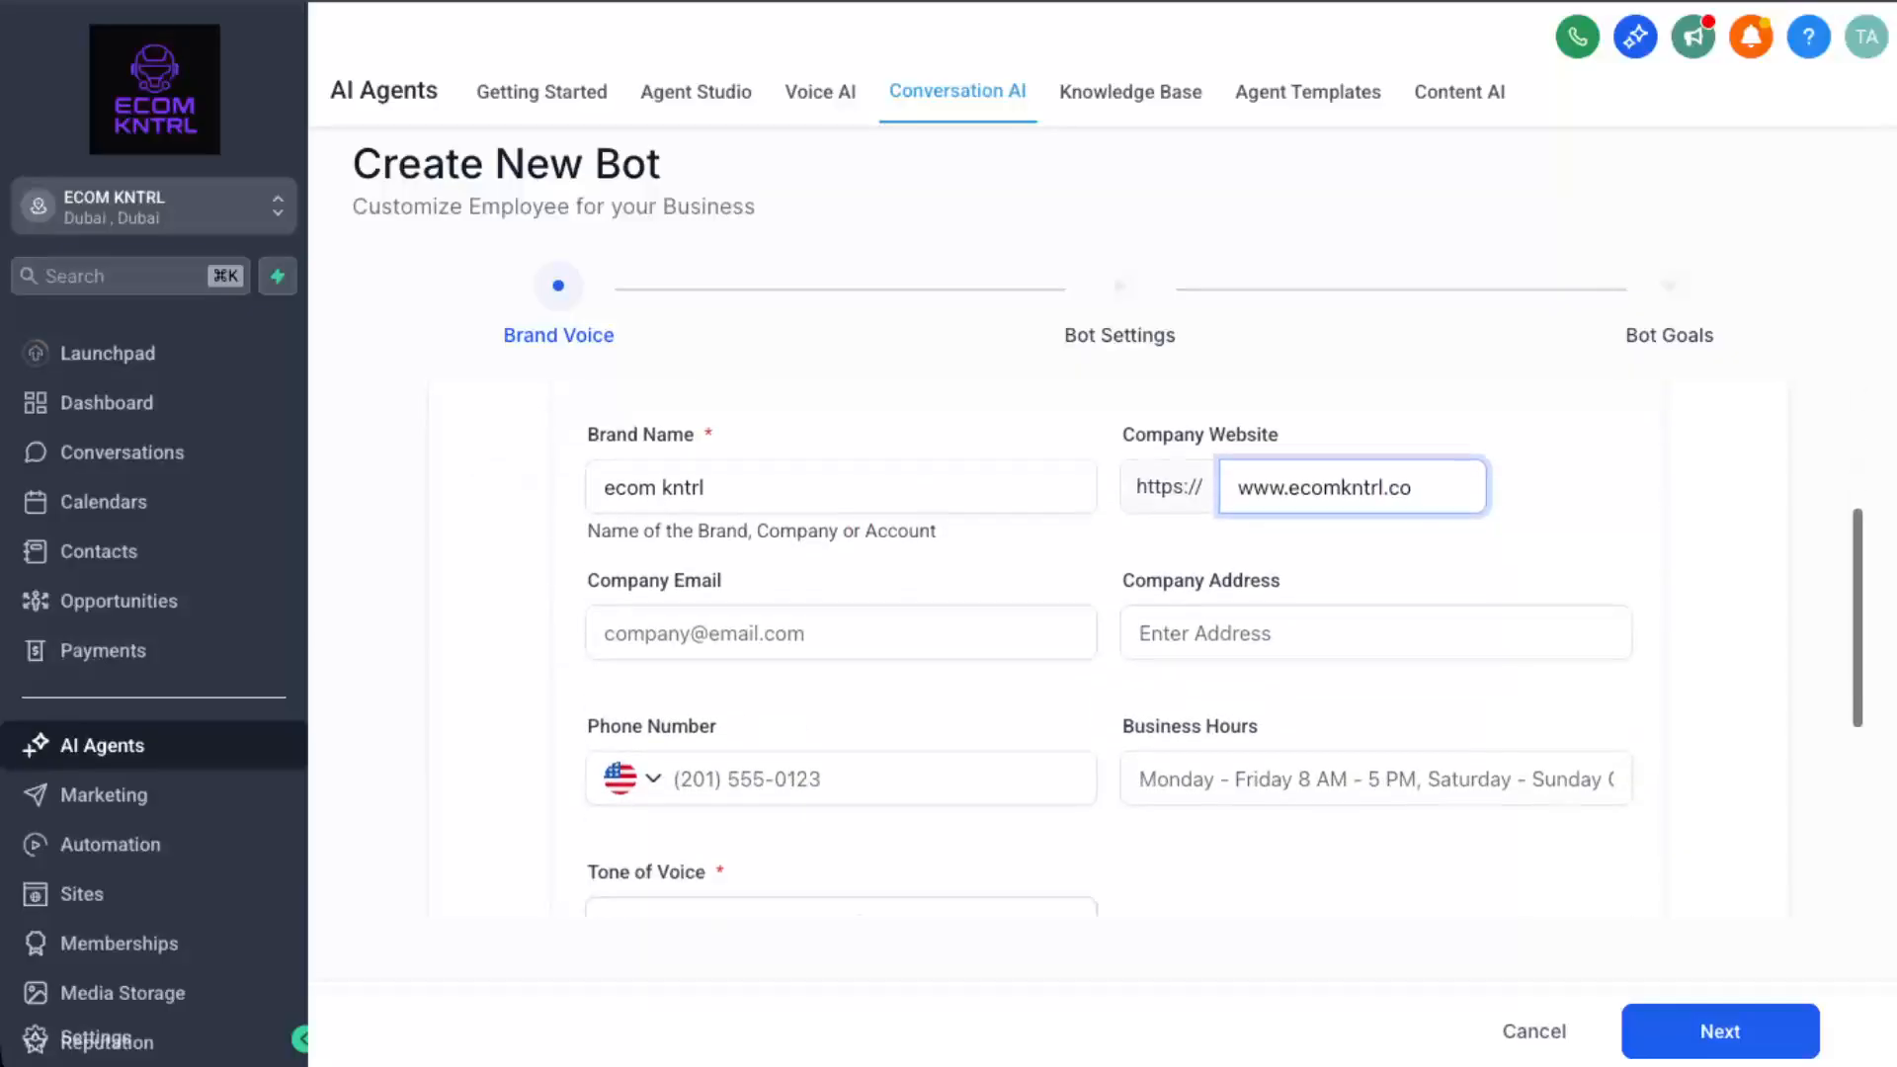
Fill in the business phone, company email and street address, and set the tone to Confident.
click(919, 635)
key(ctrl+v)
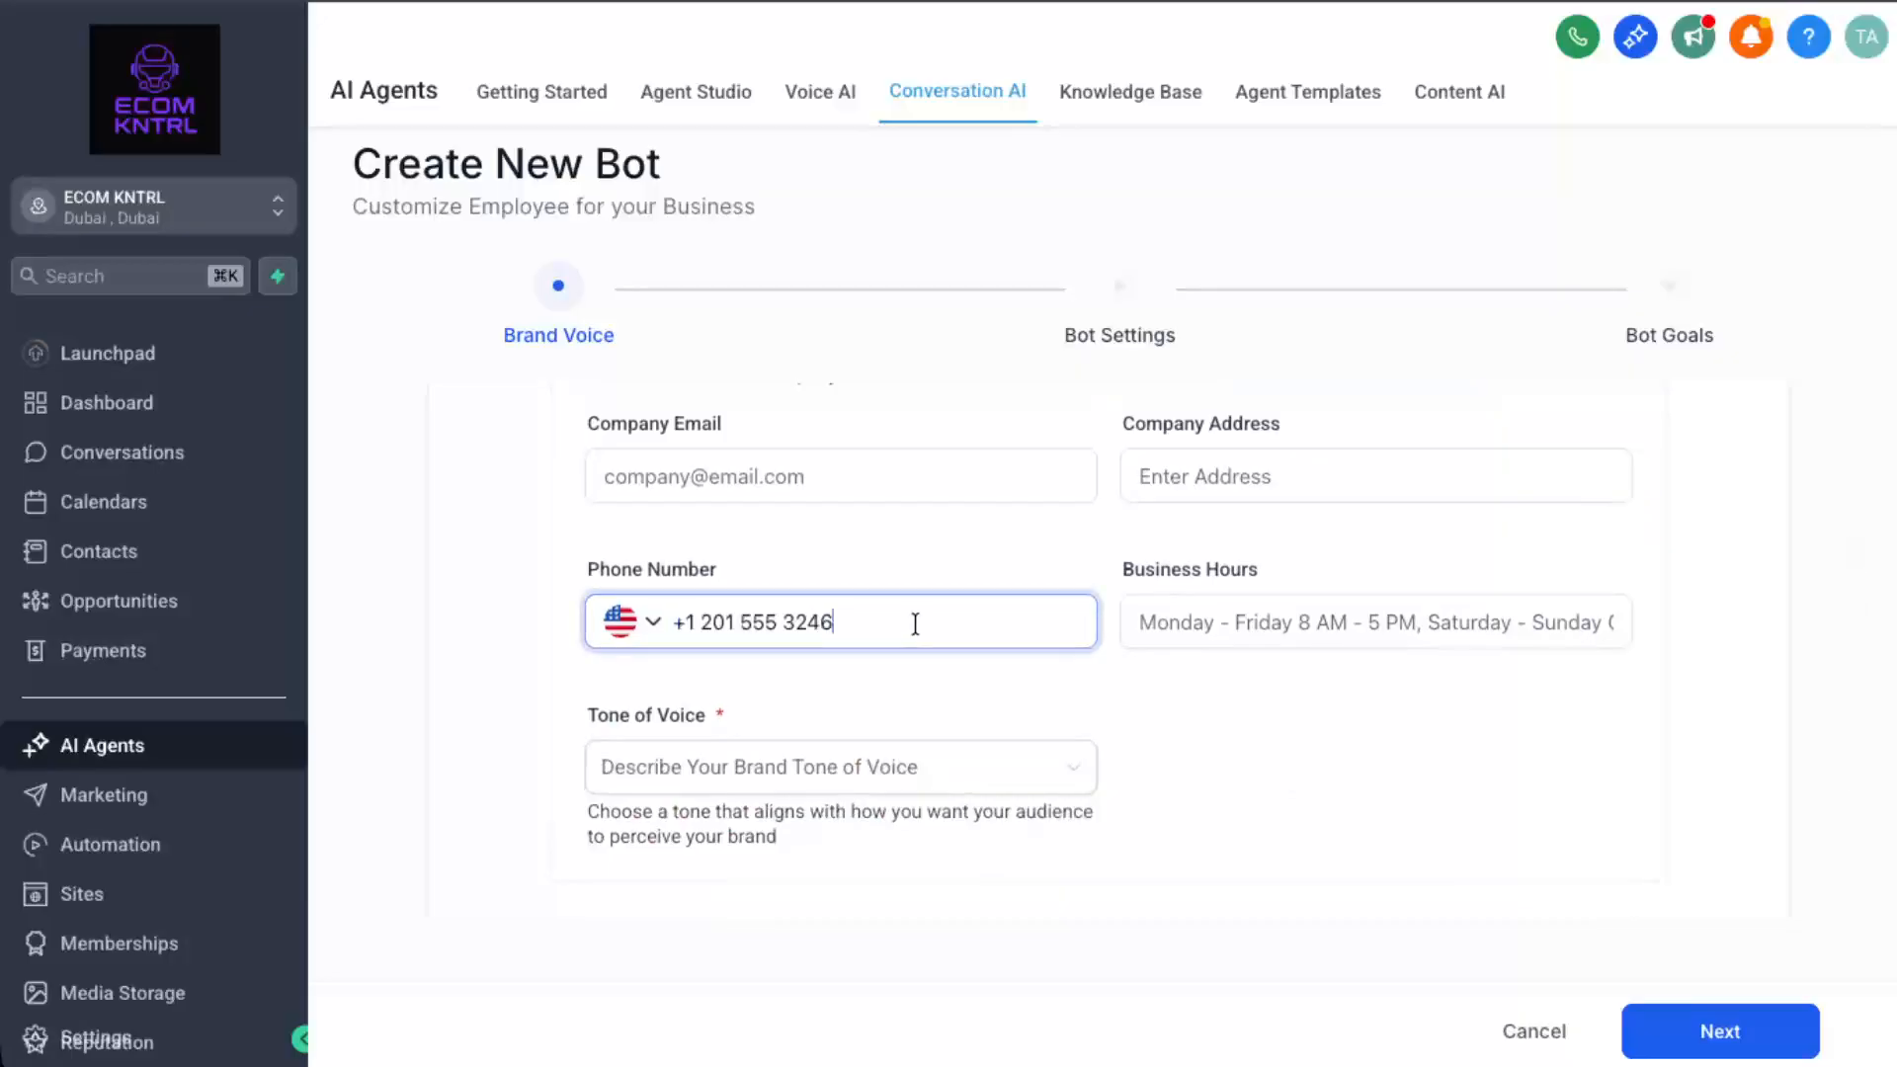
click(852, 466)
text(f)
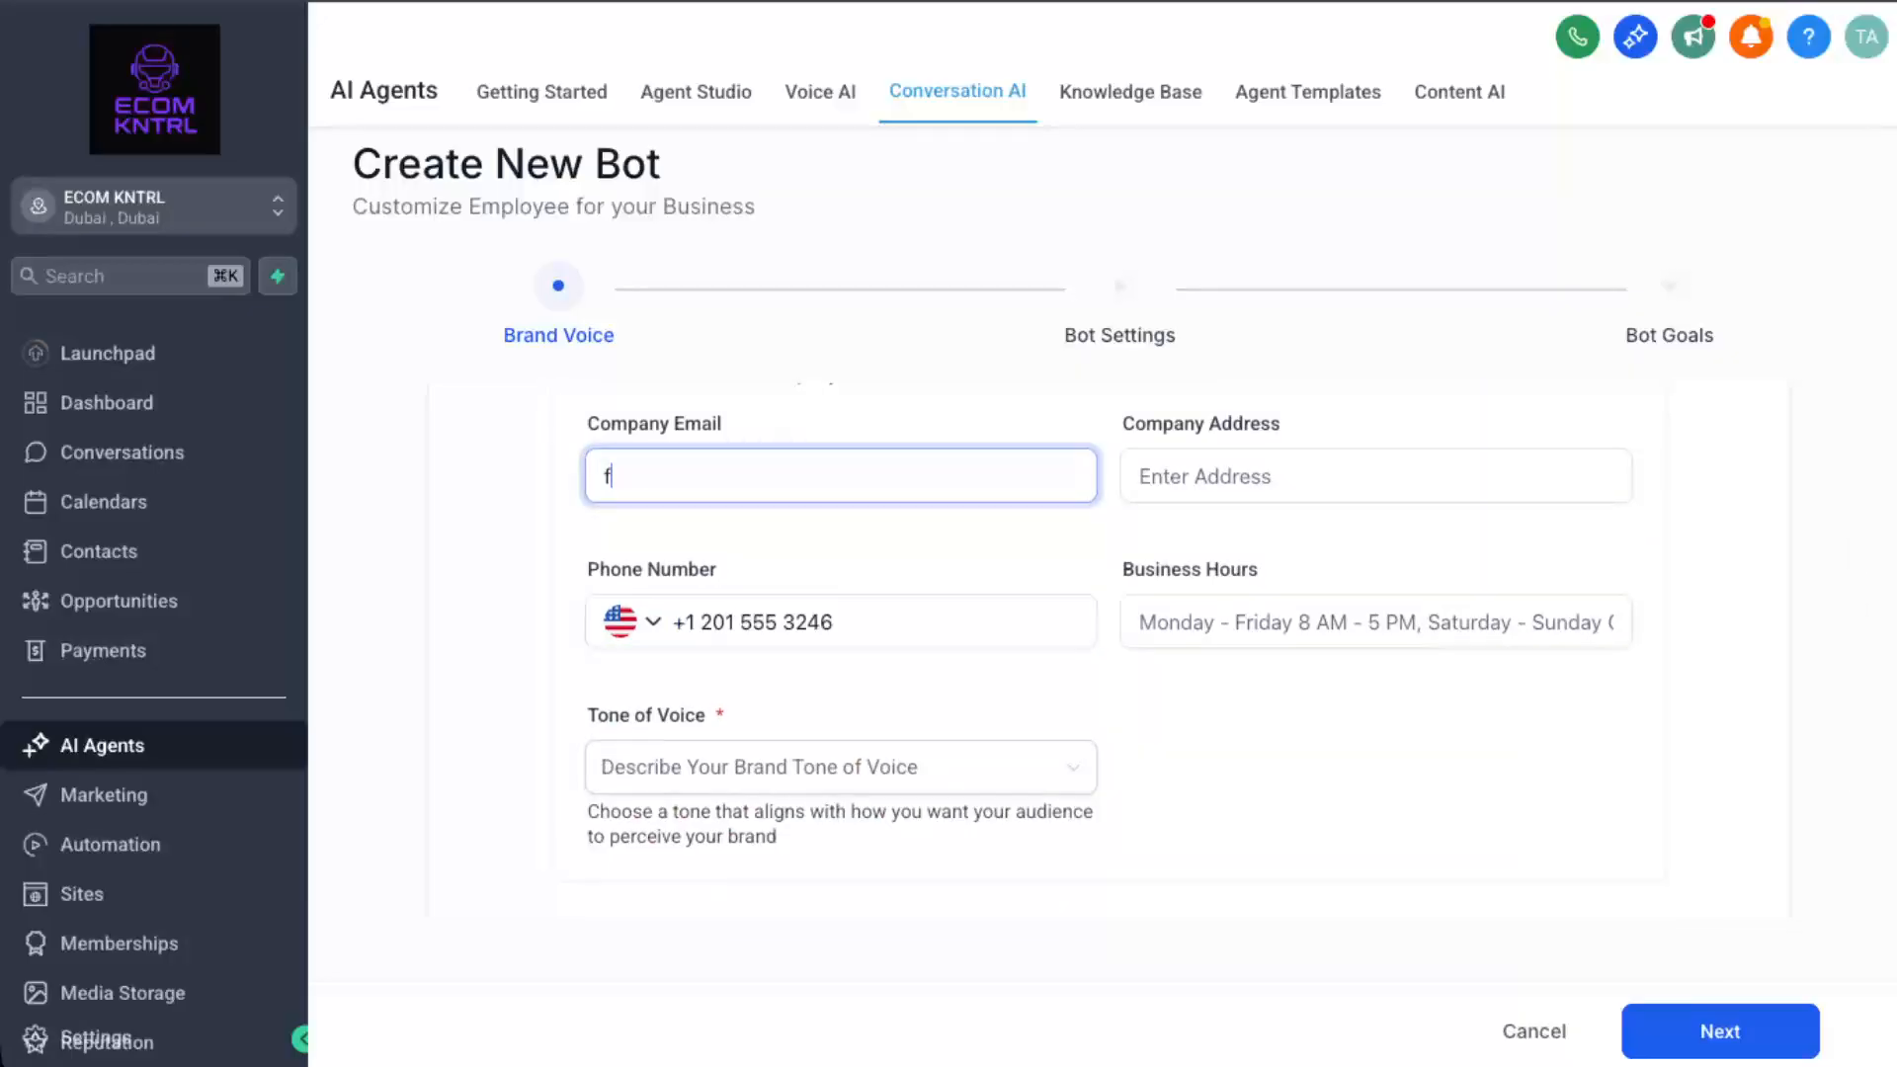
text(akeemail@email.com)
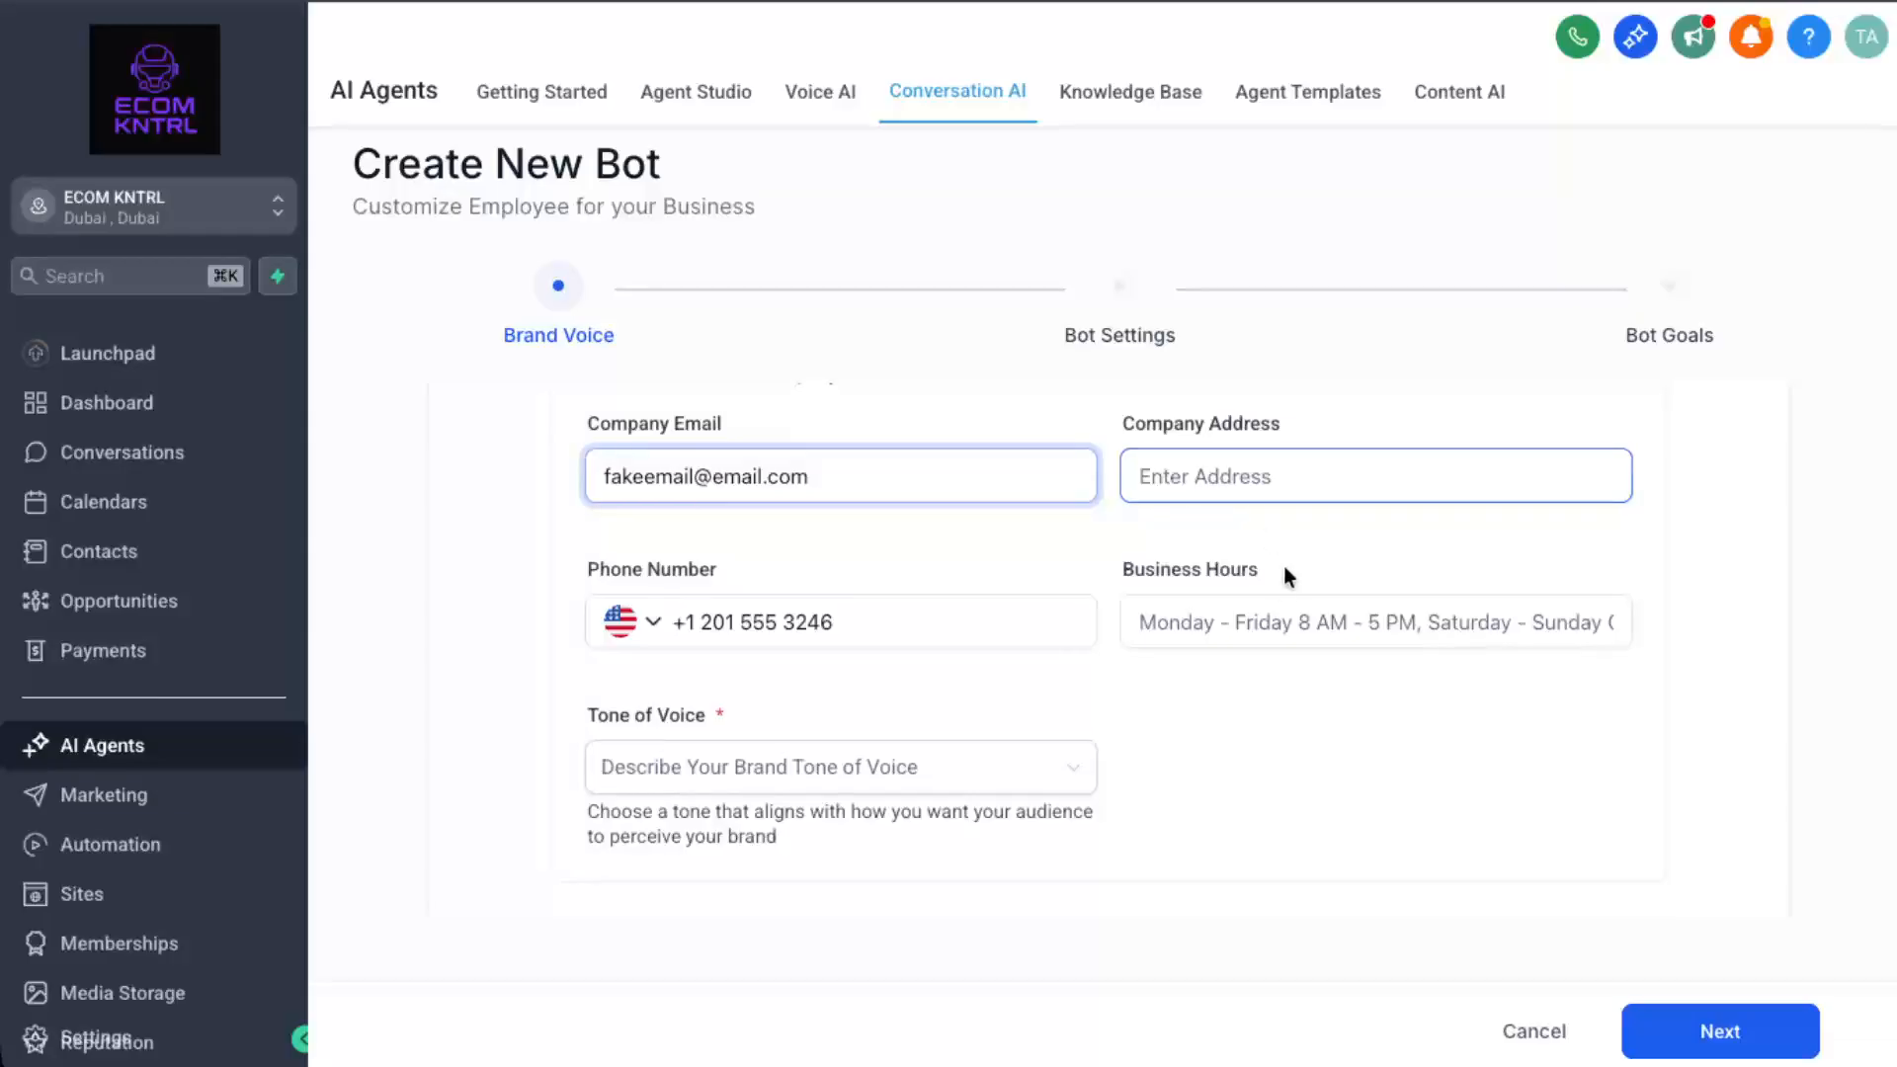
click(1243, 472)
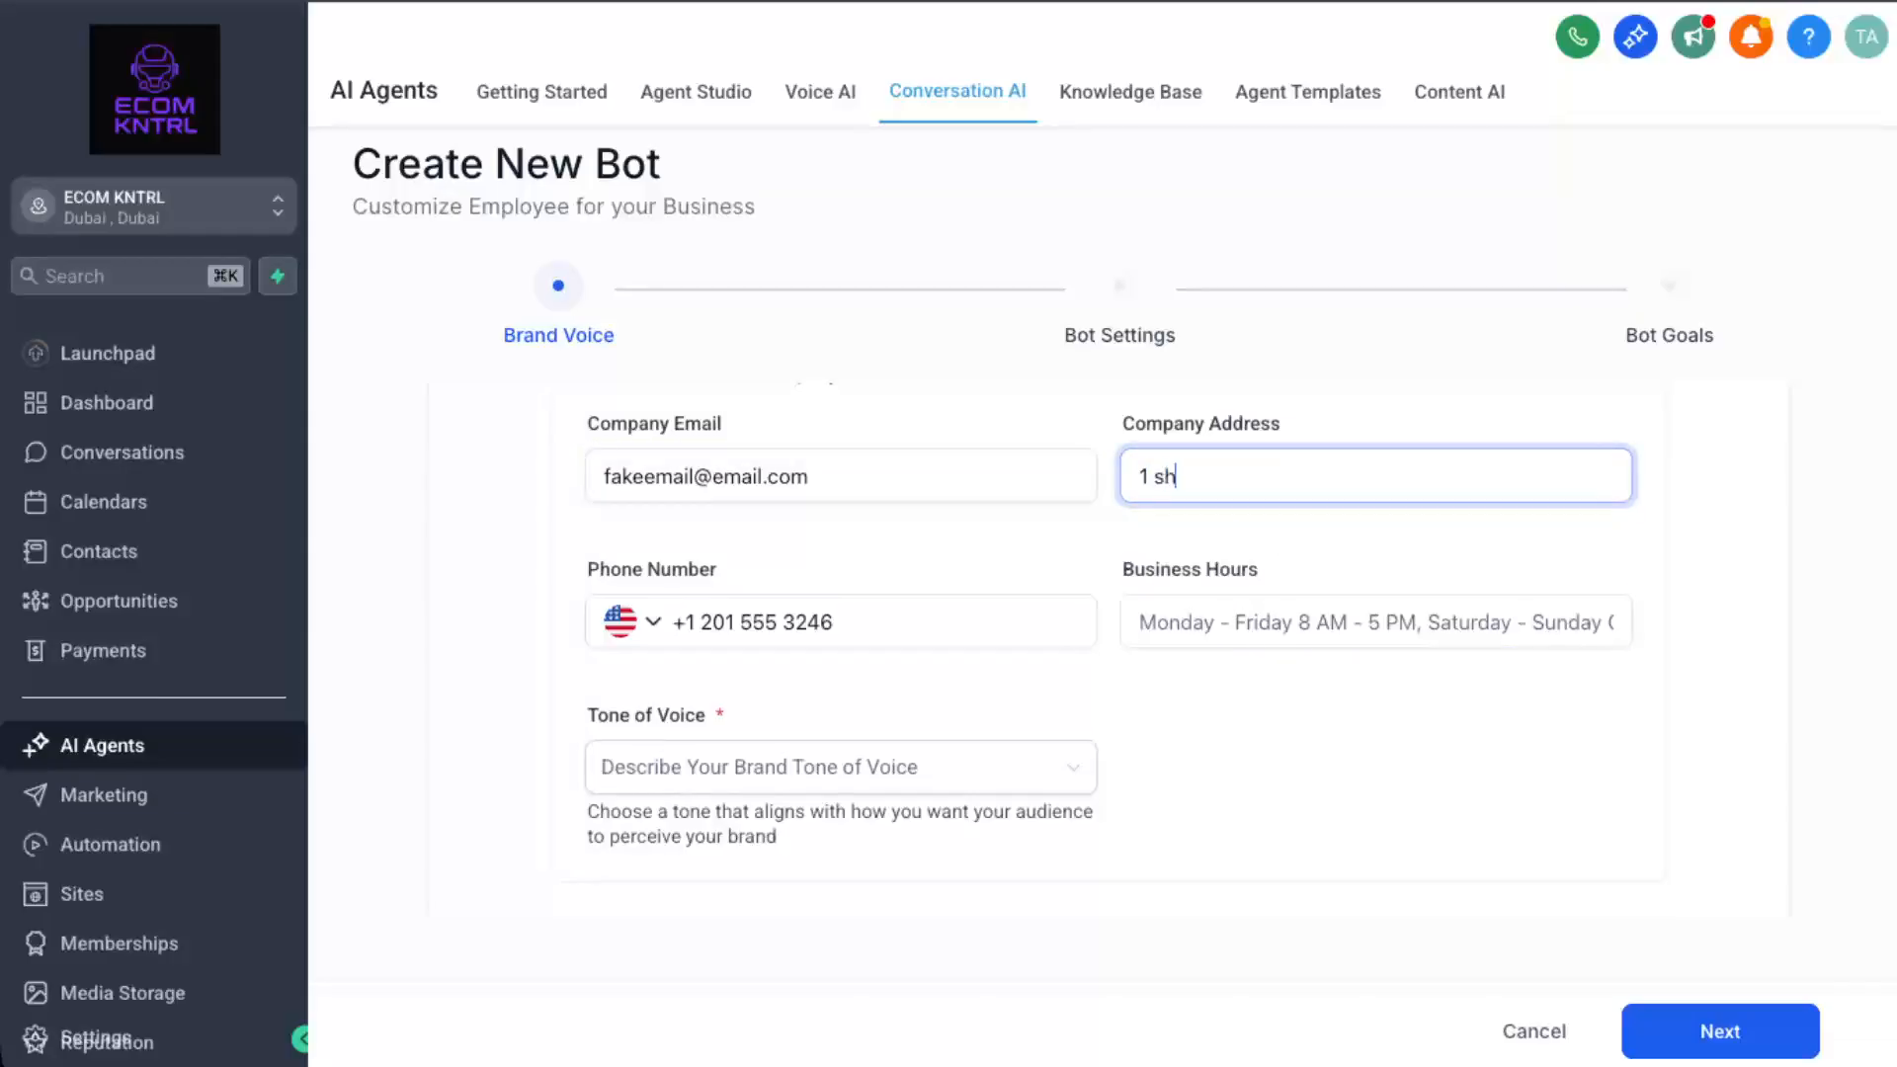
click(986, 787)
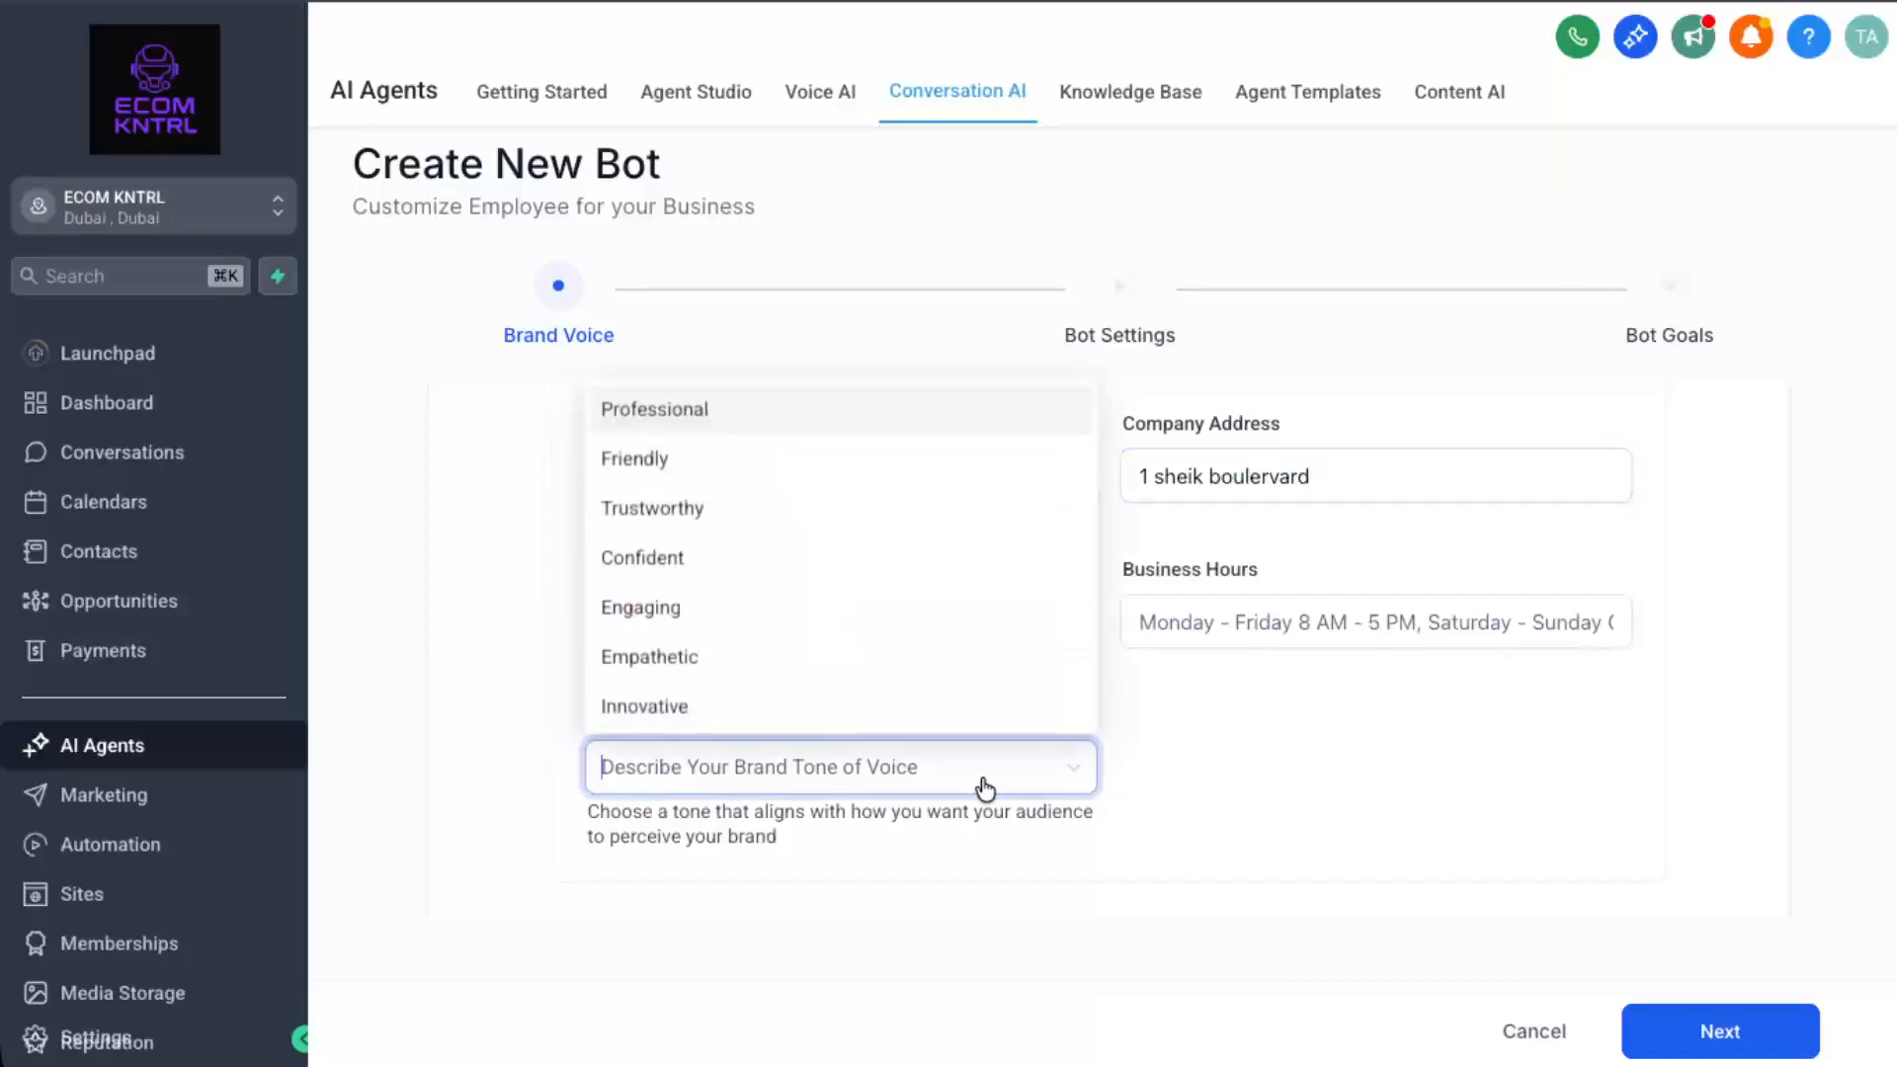
click(772, 560)
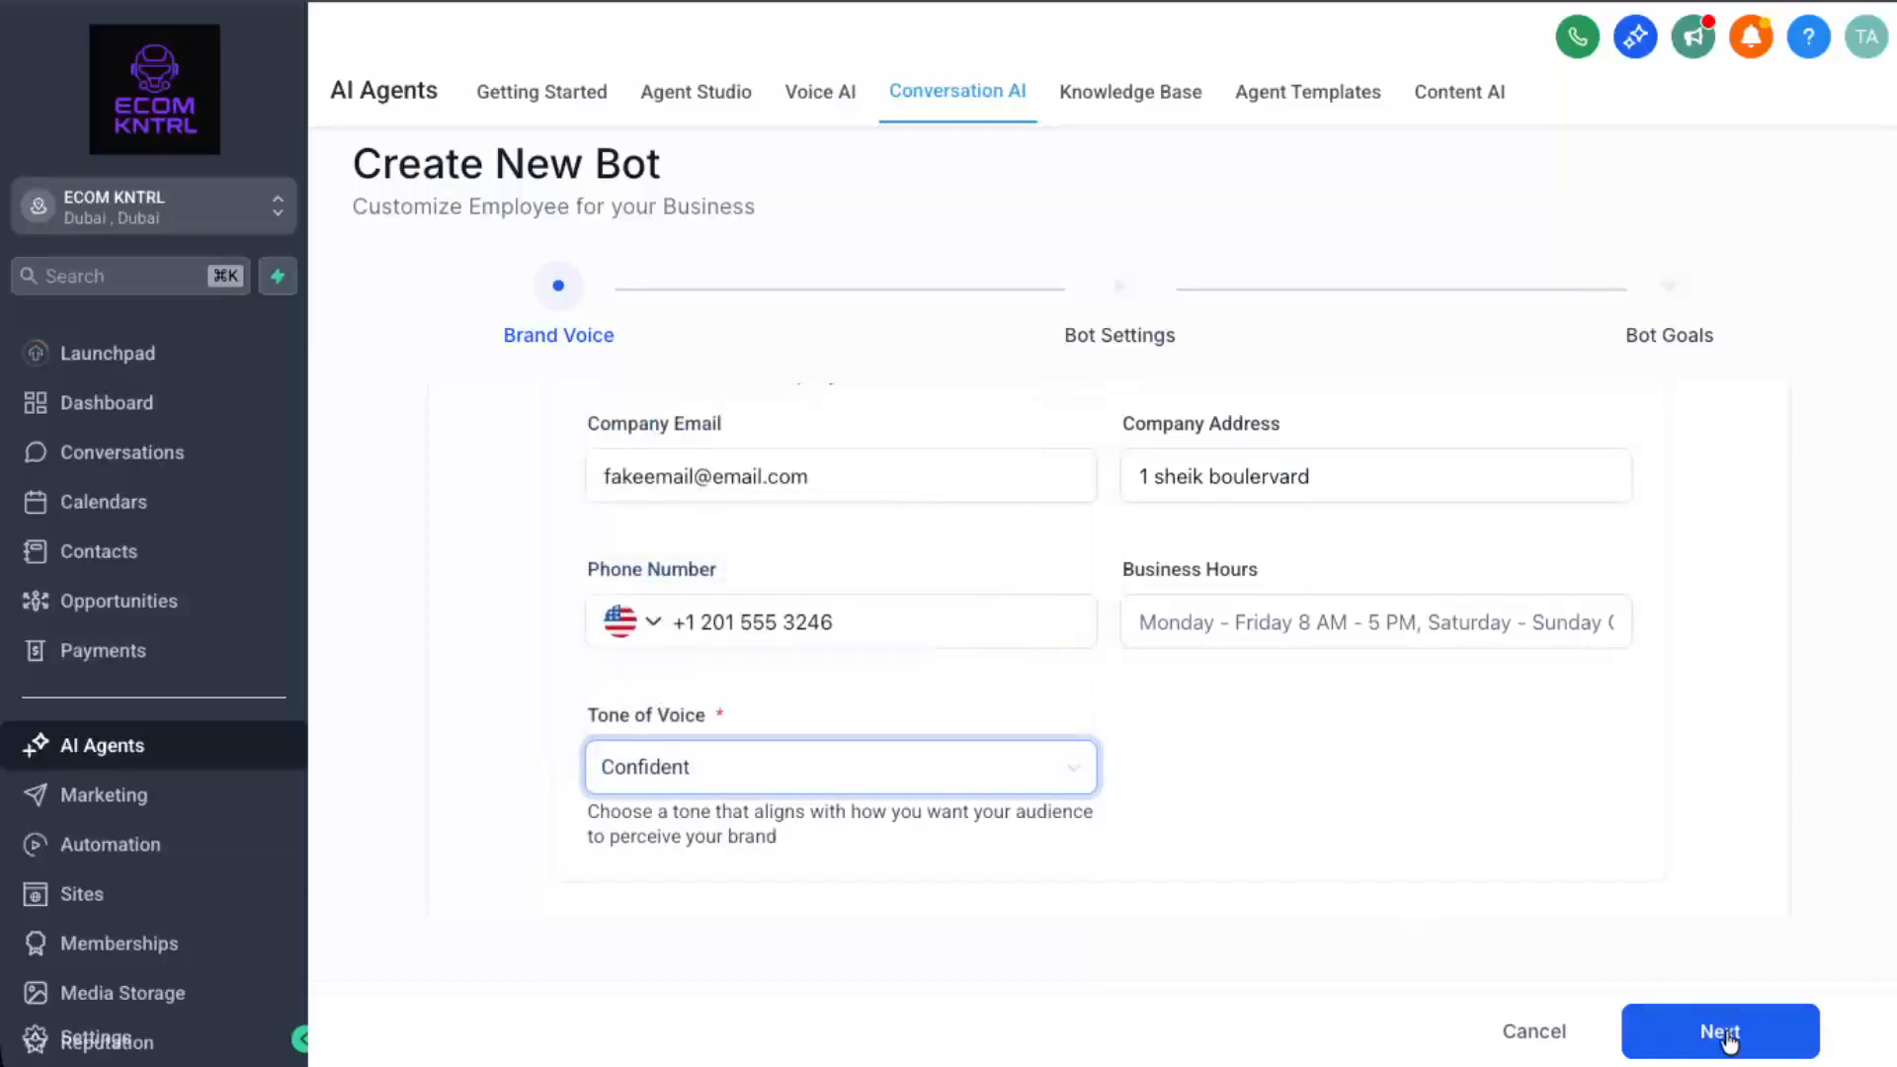
On Bot Settings, rename the bot to 'Lead follow up bot'.
click(1684, 1006)
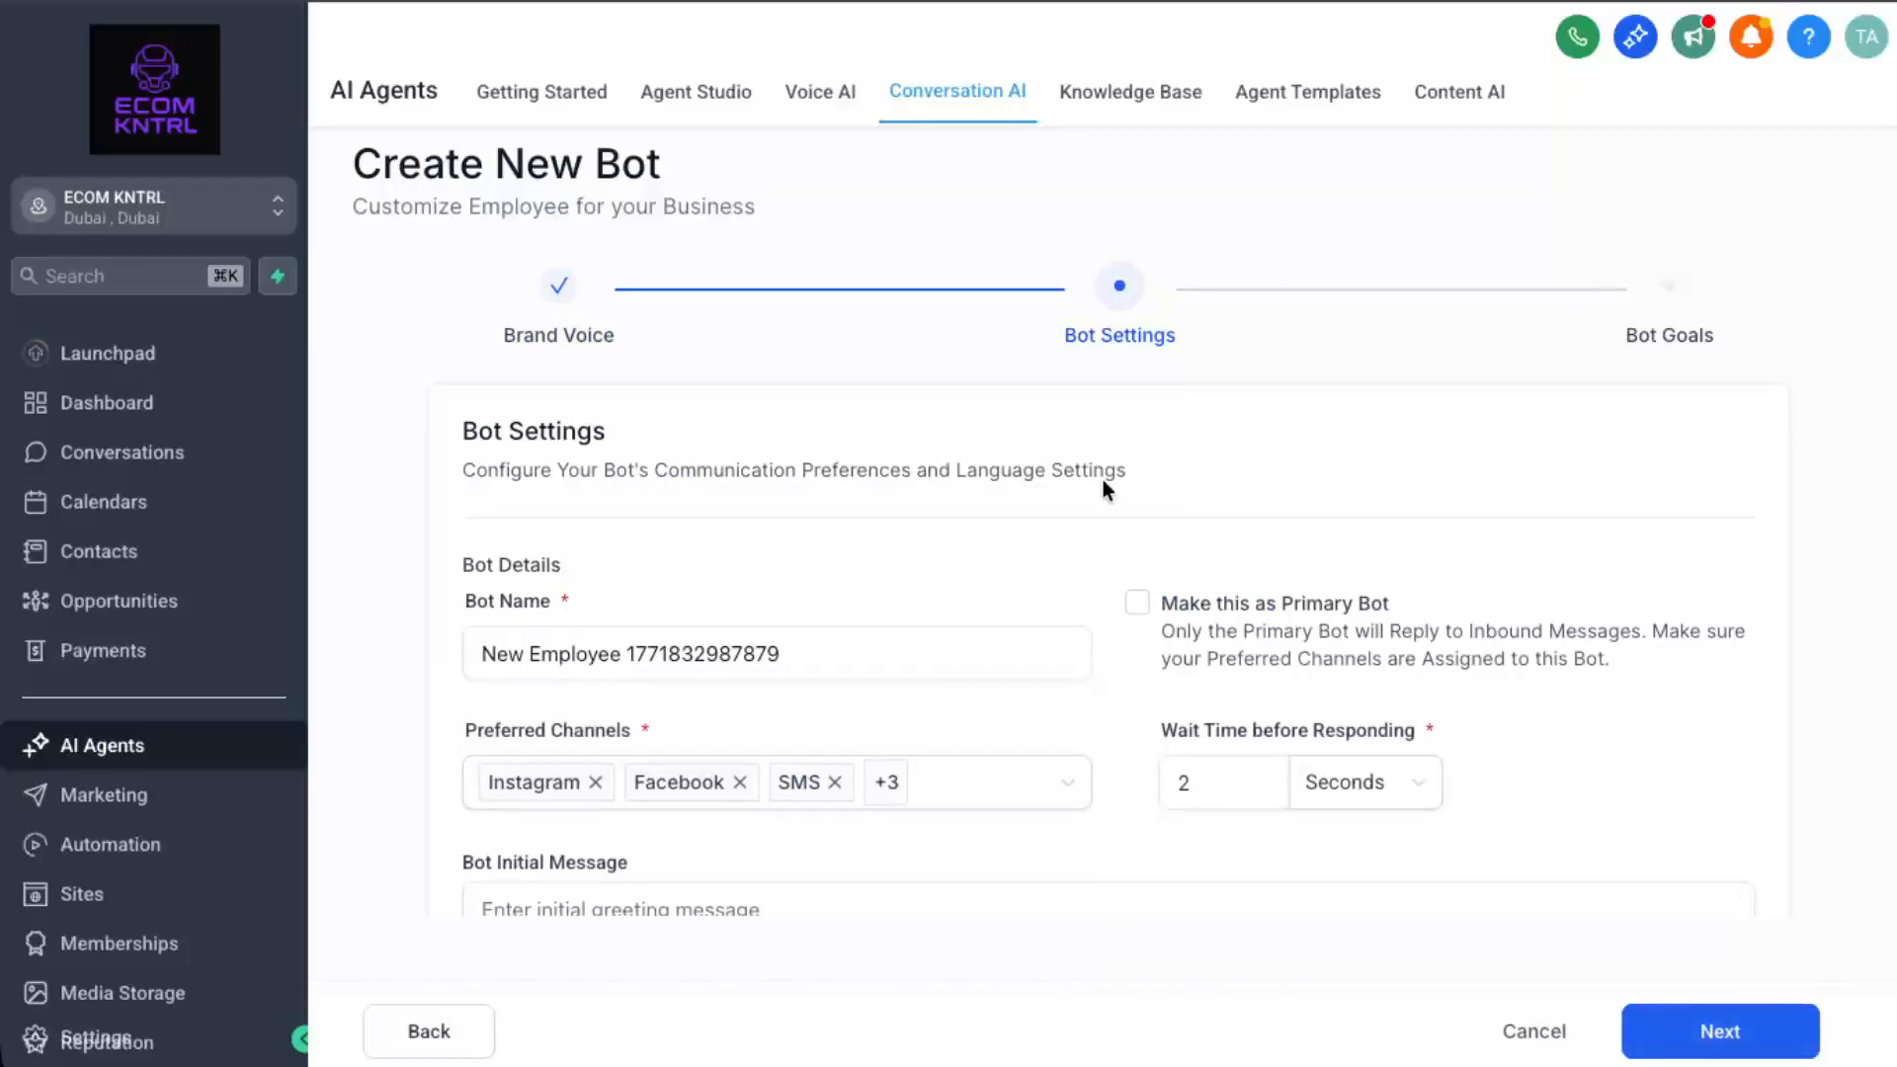
scroll(770, 530, down, 1)
click(722, 620)
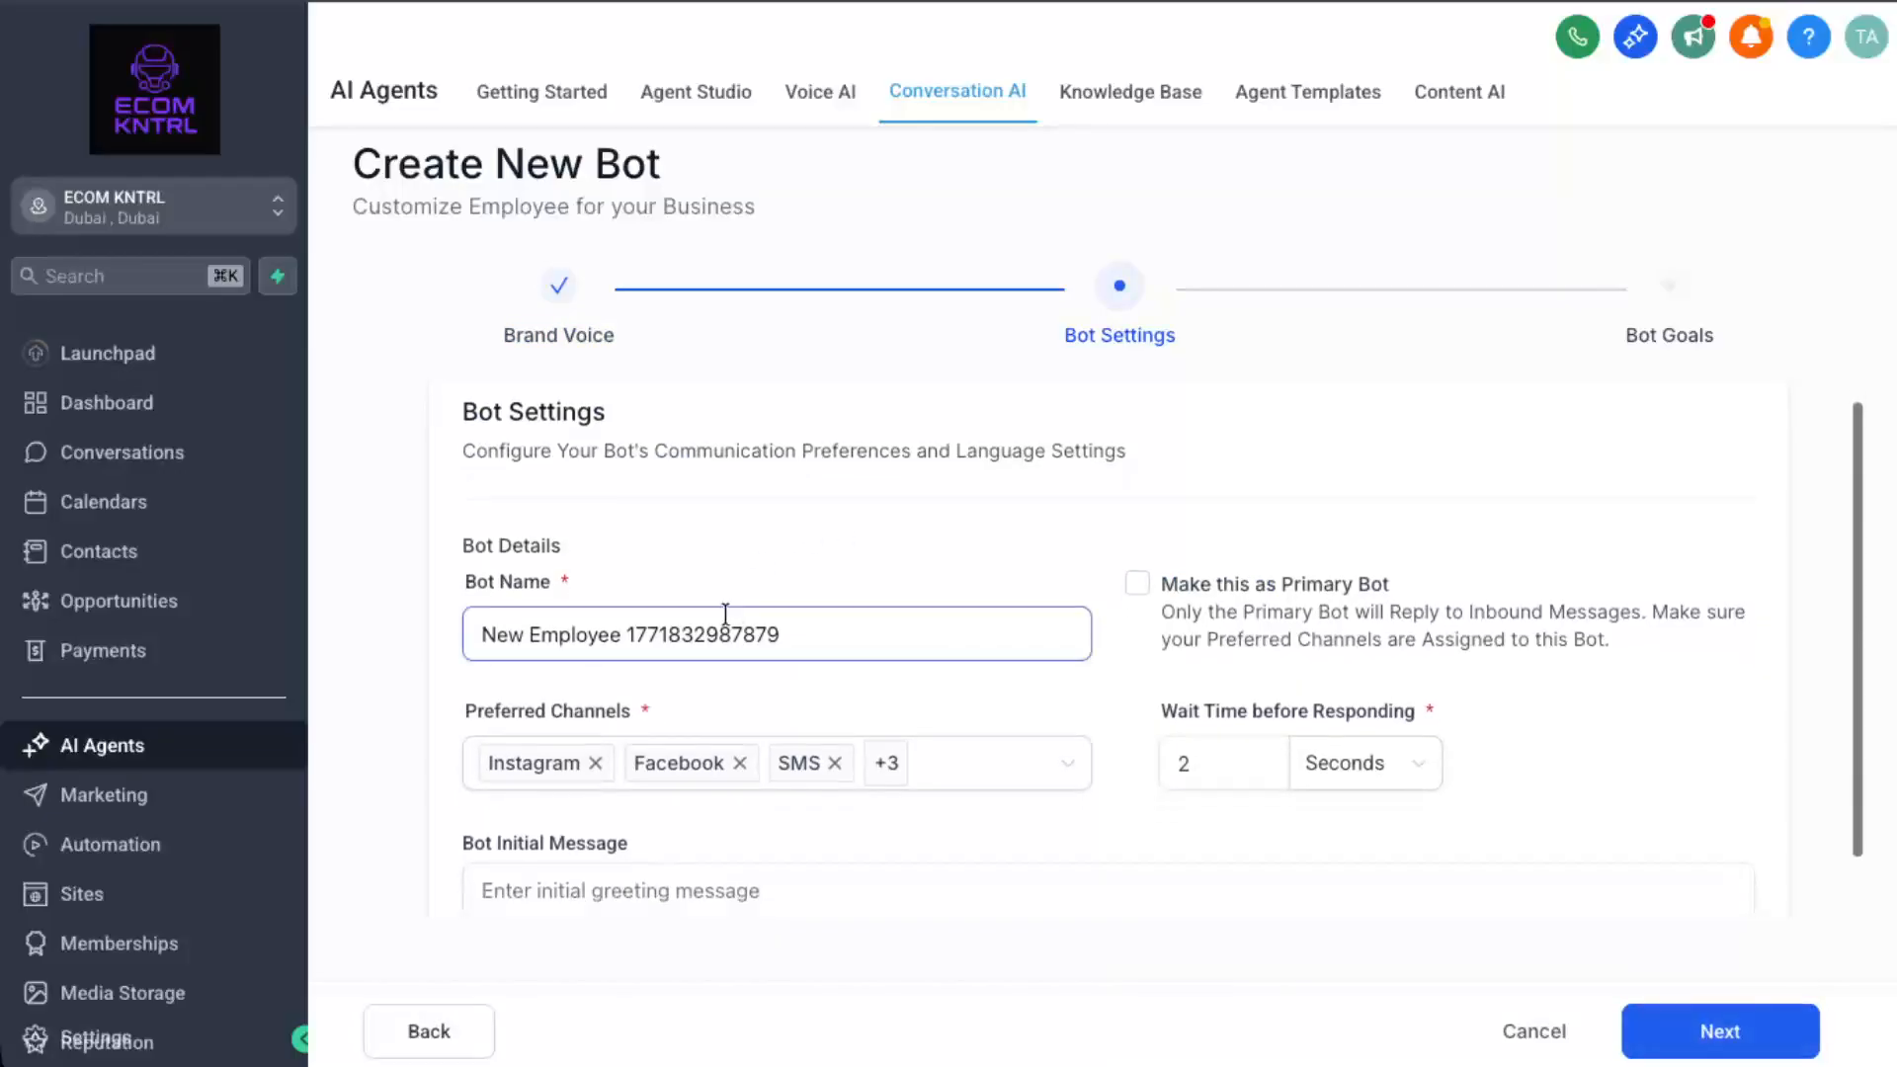
triple_click(722, 620)
text(L)
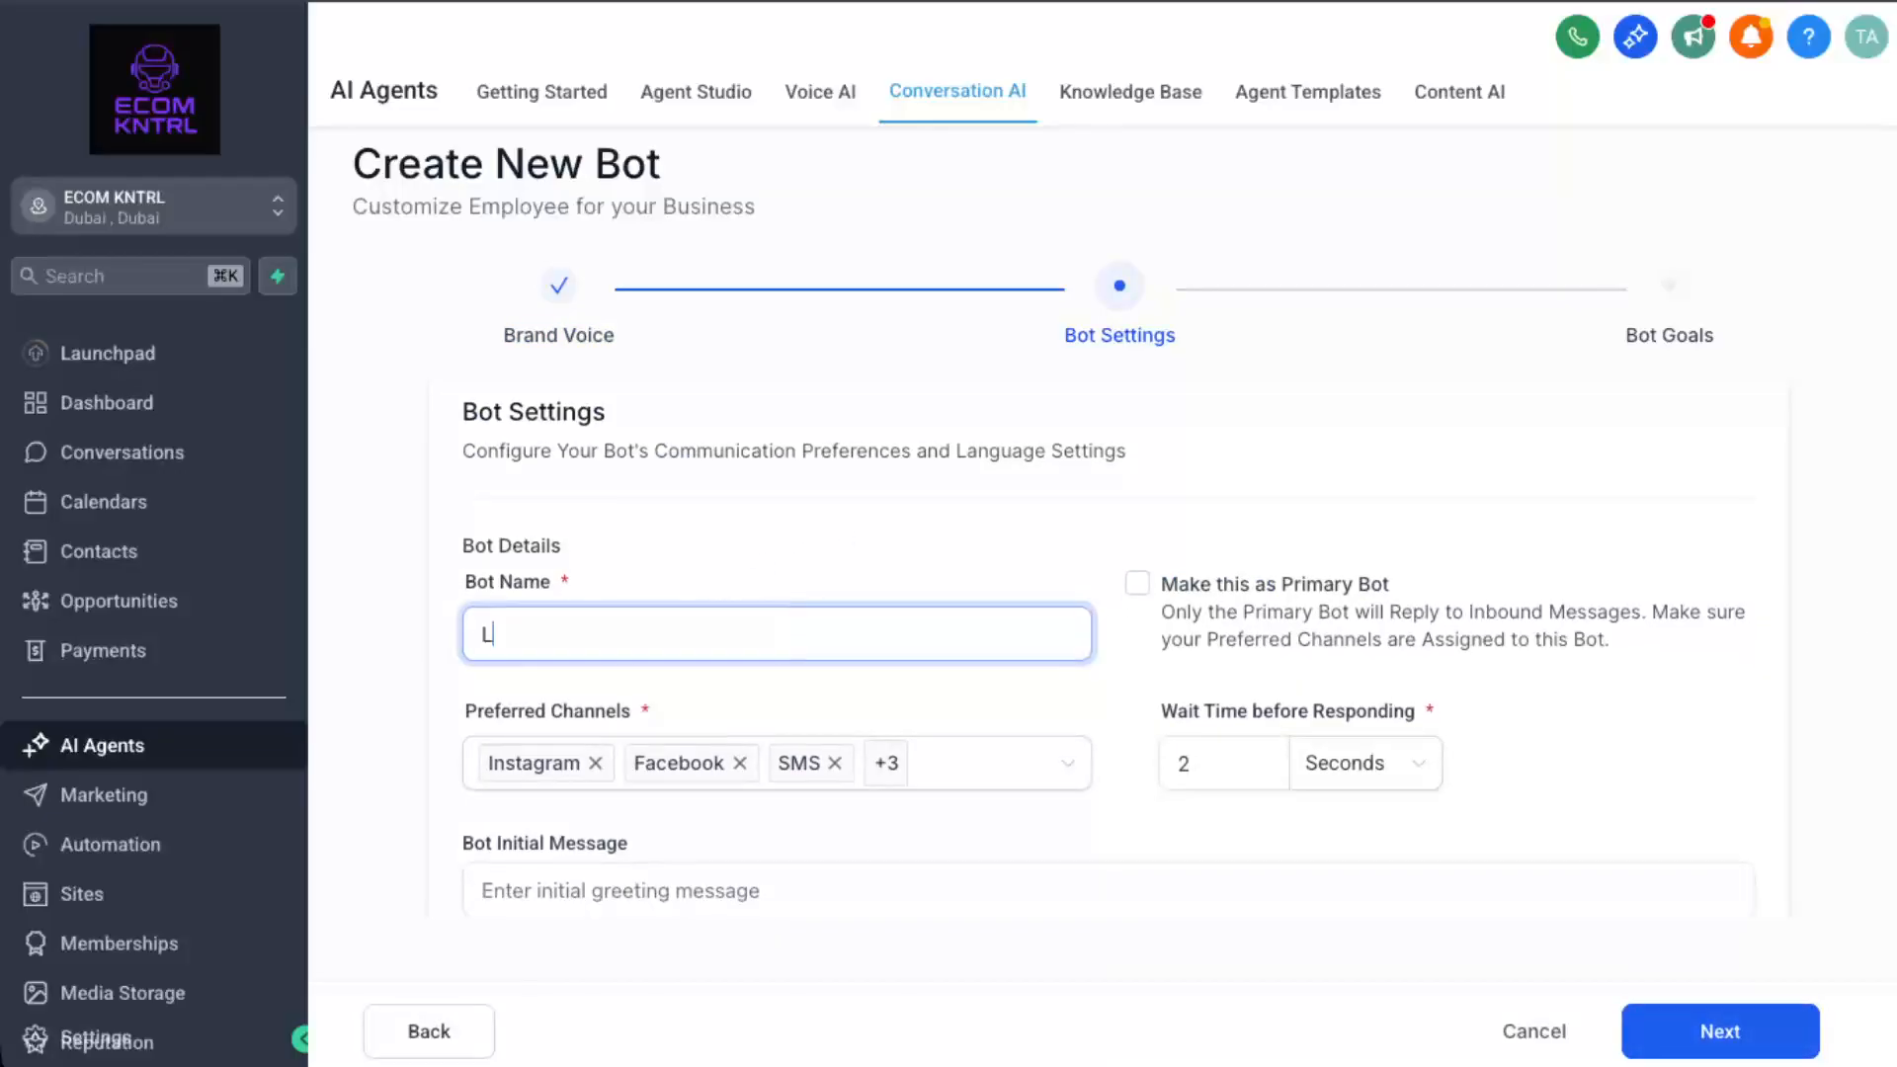
text(ead follow up bot)
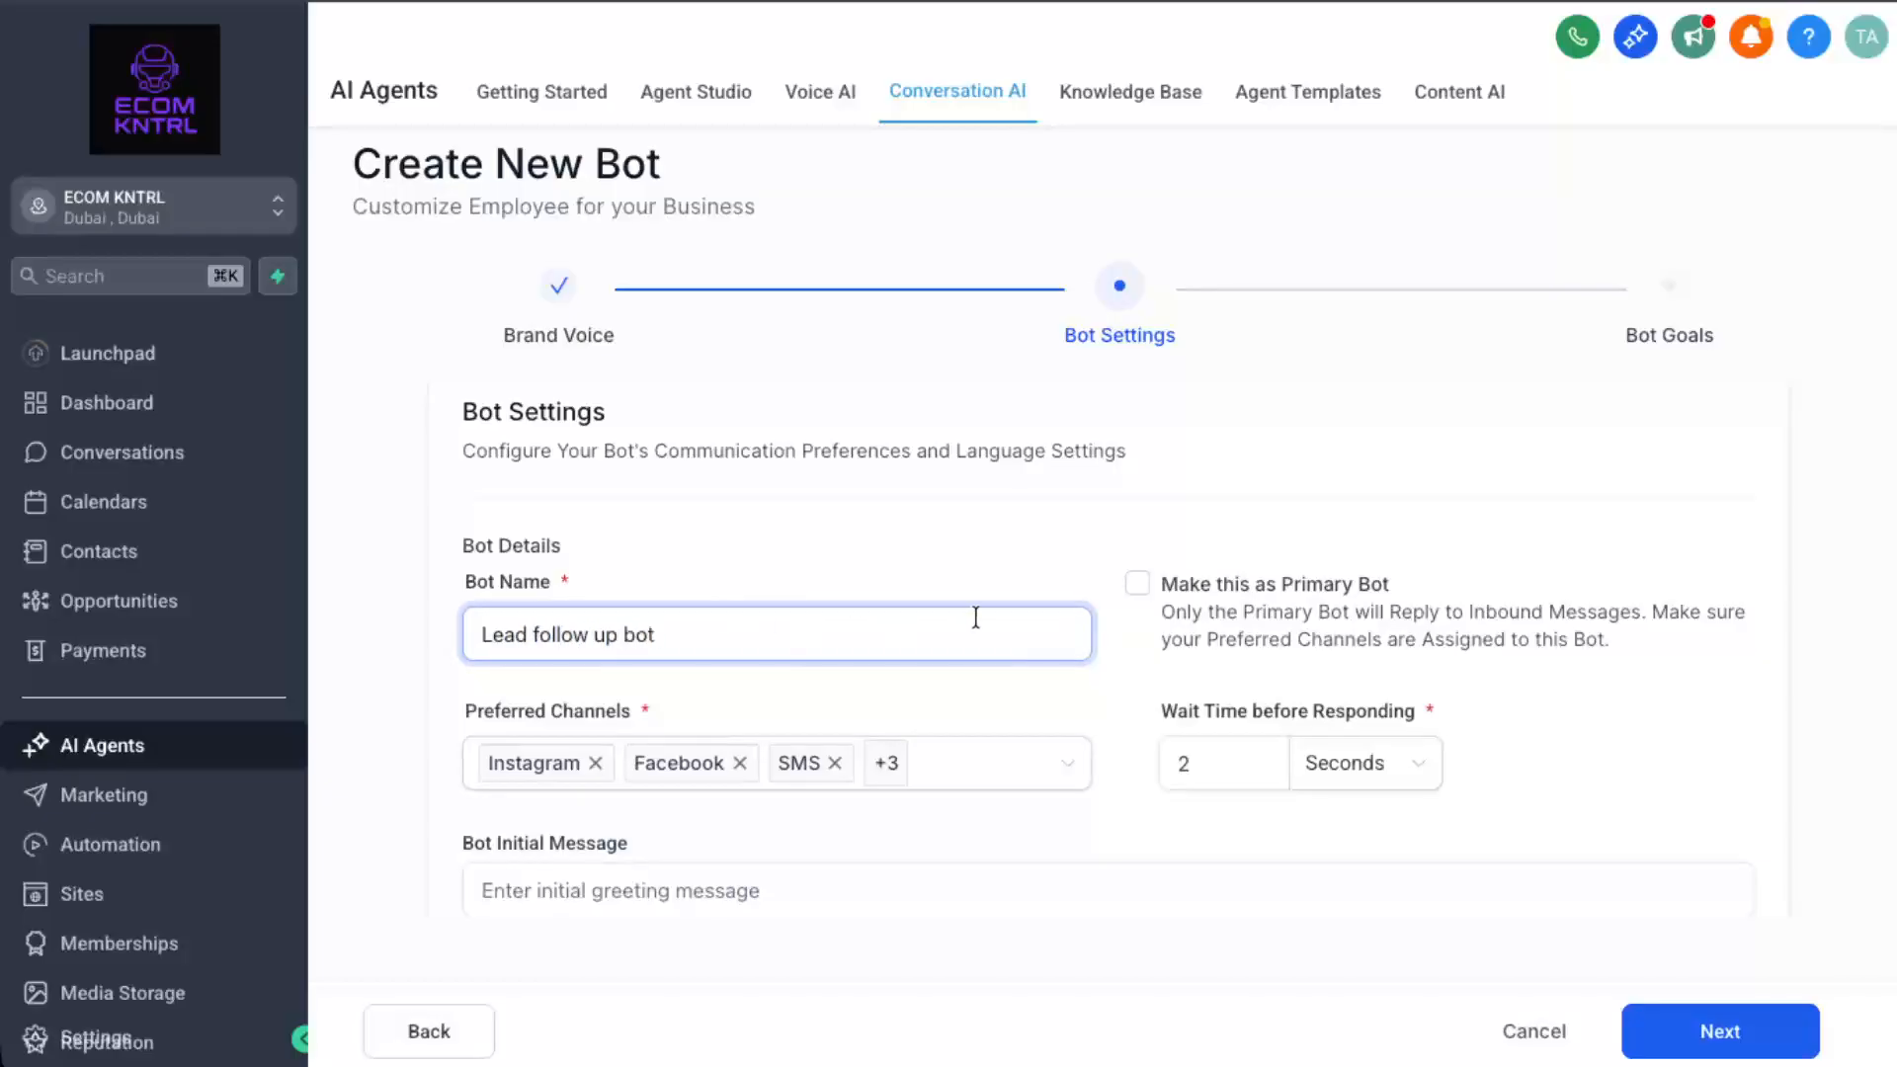
Make it the primary bot with a 2-second wait and the opening message 'Hey'.
scroll(968, 622, down, 1)
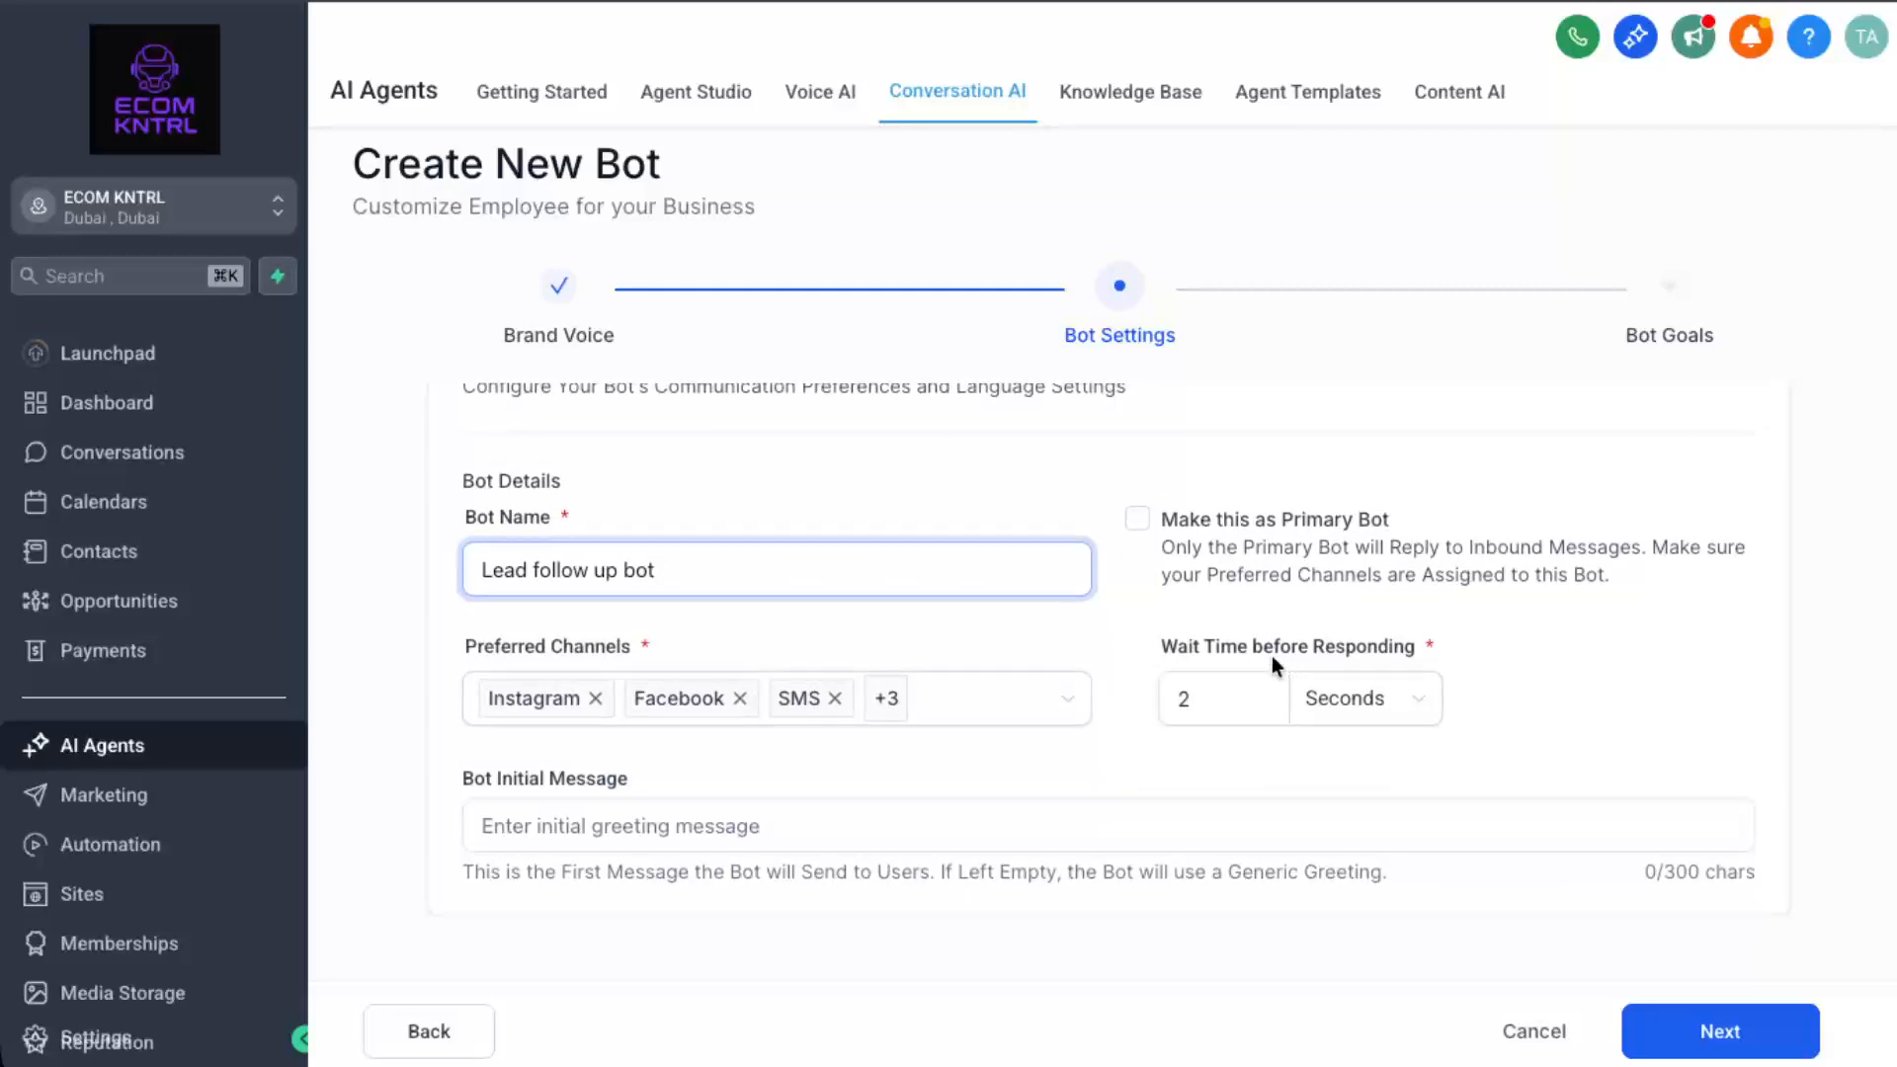
click(1137, 518)
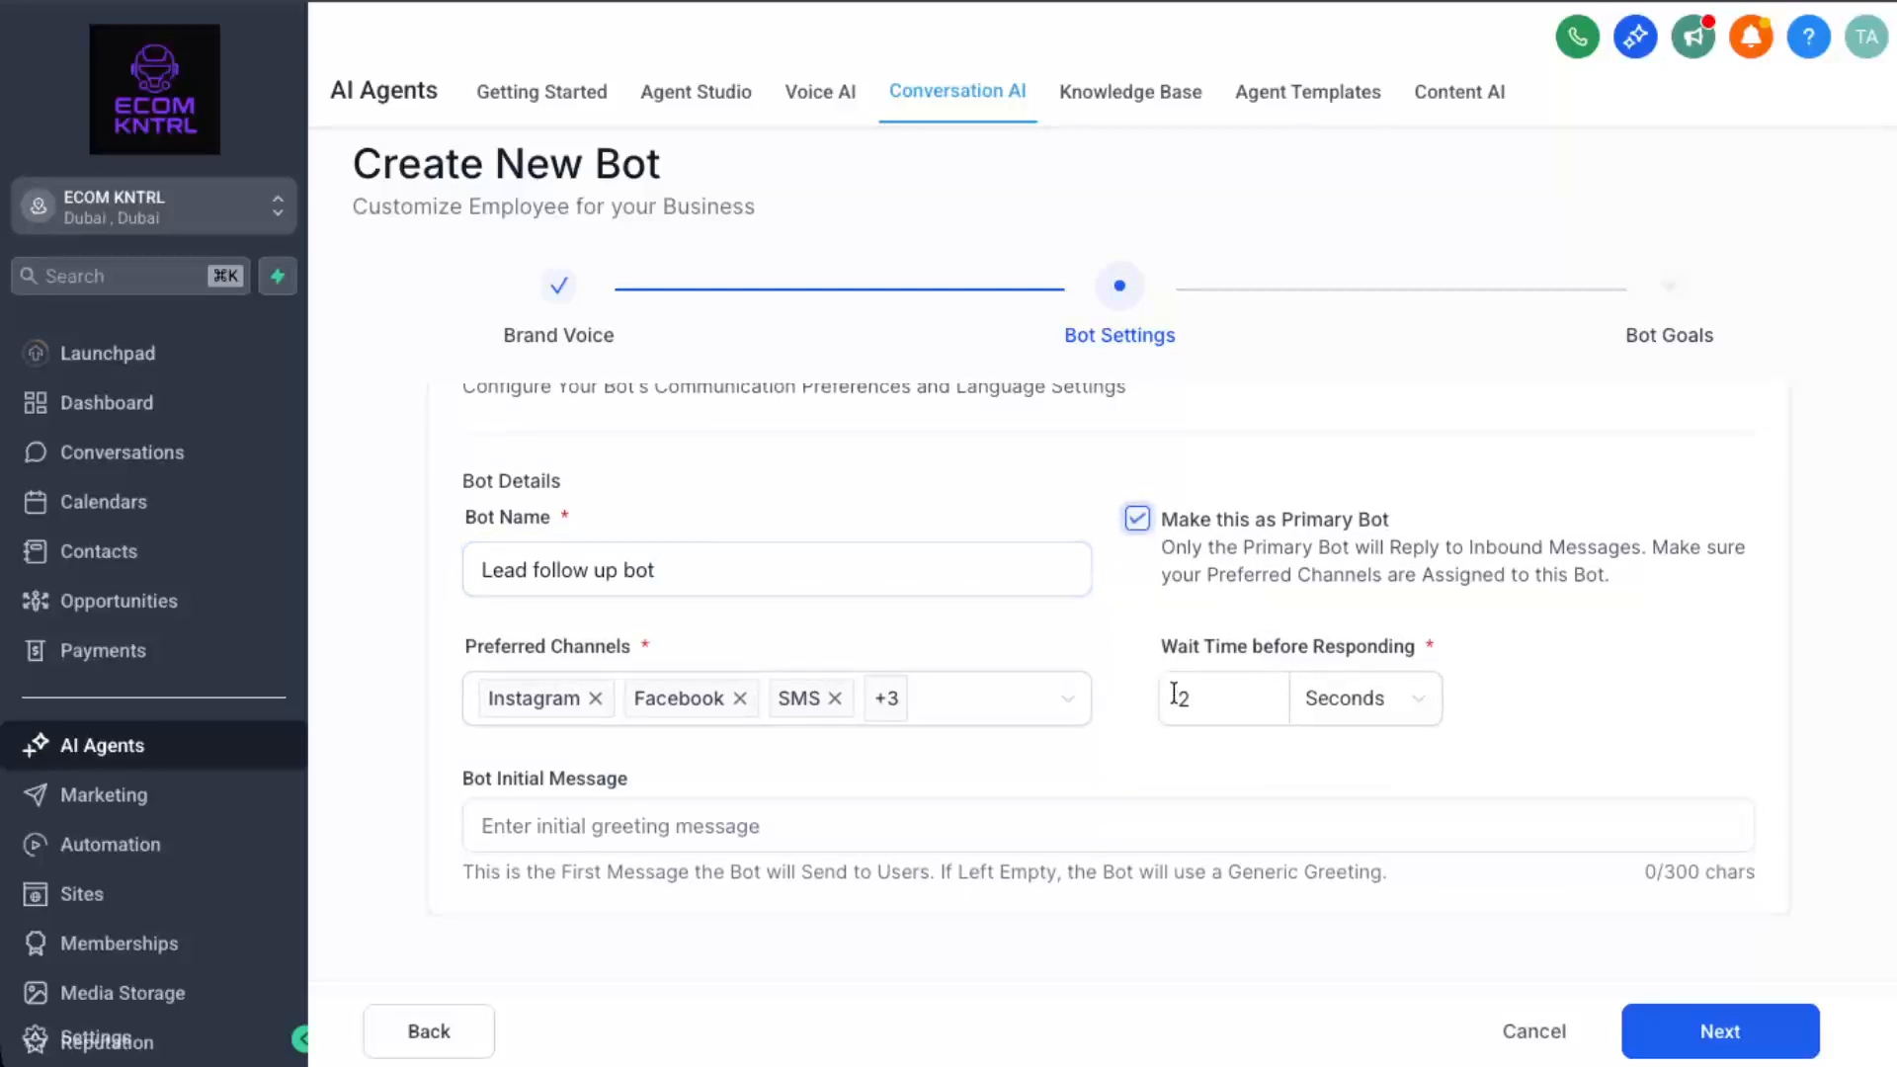
click(1355, 708)
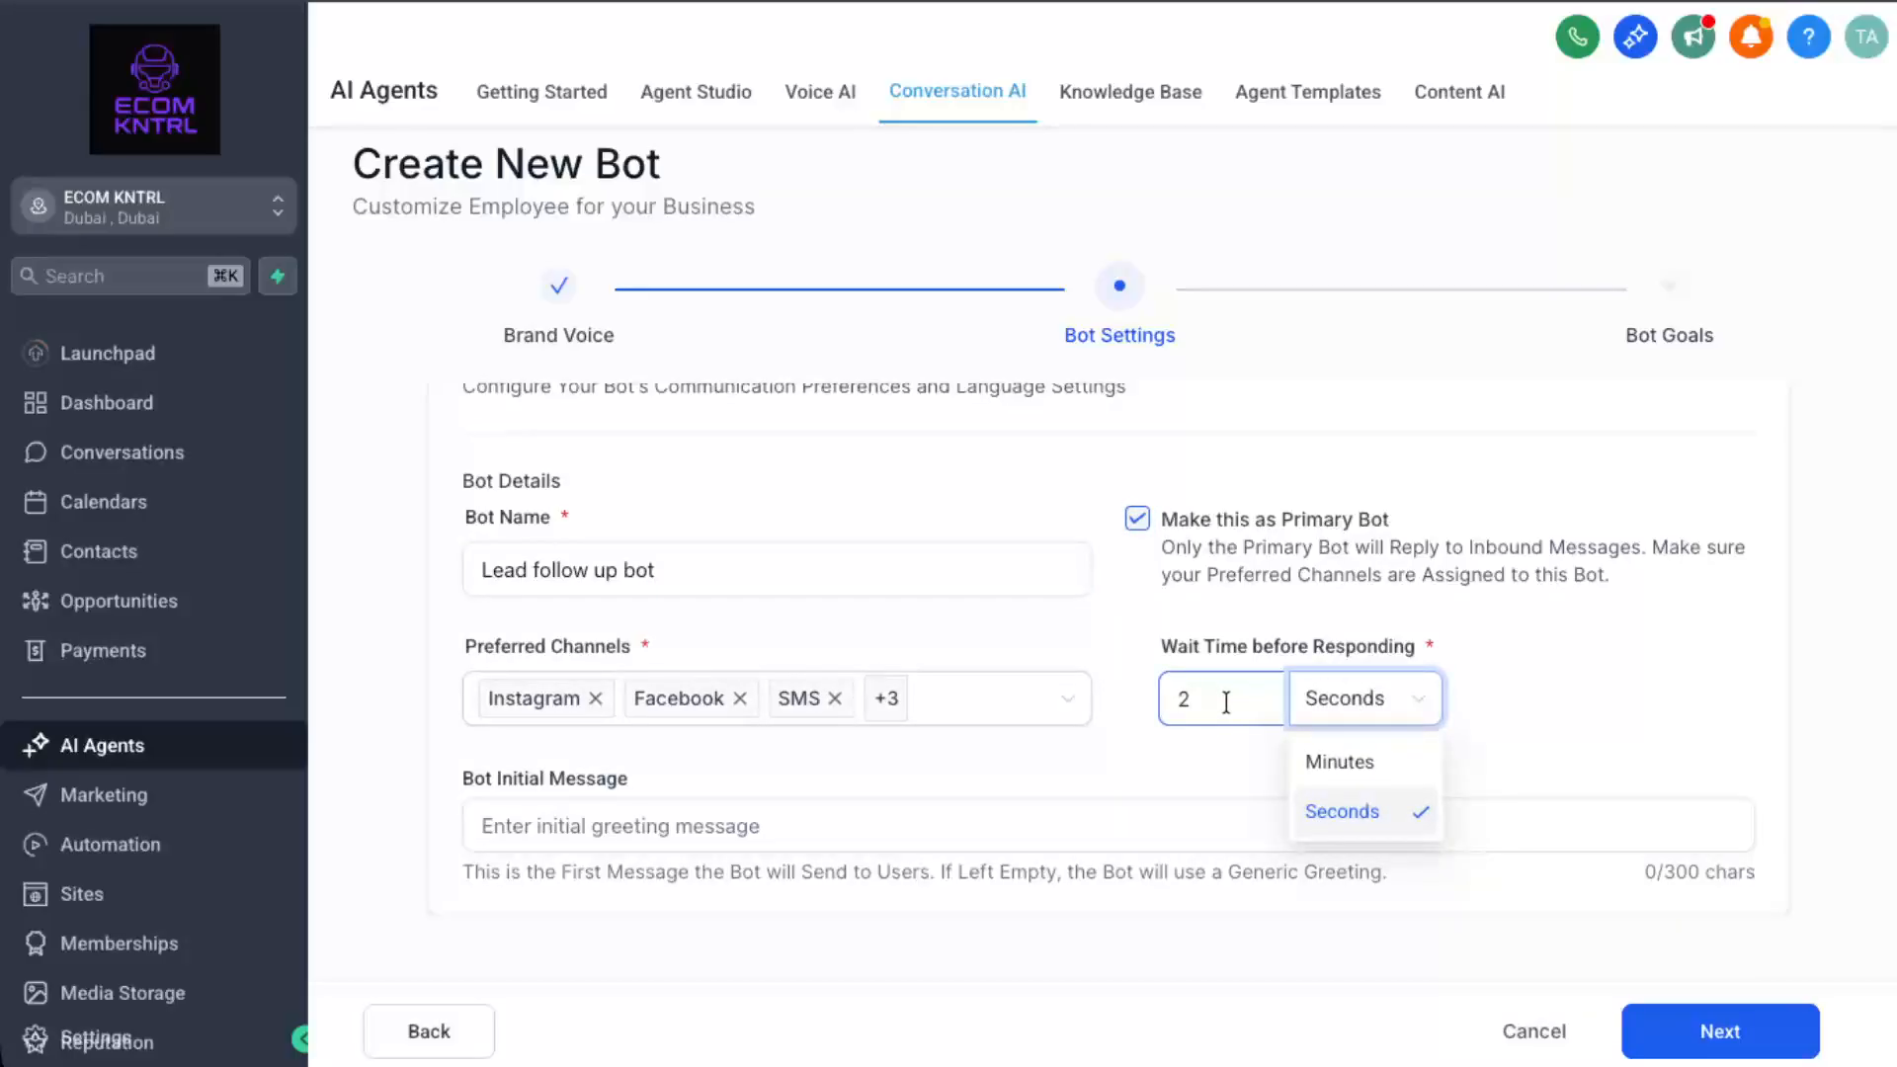
click(1039, 825)
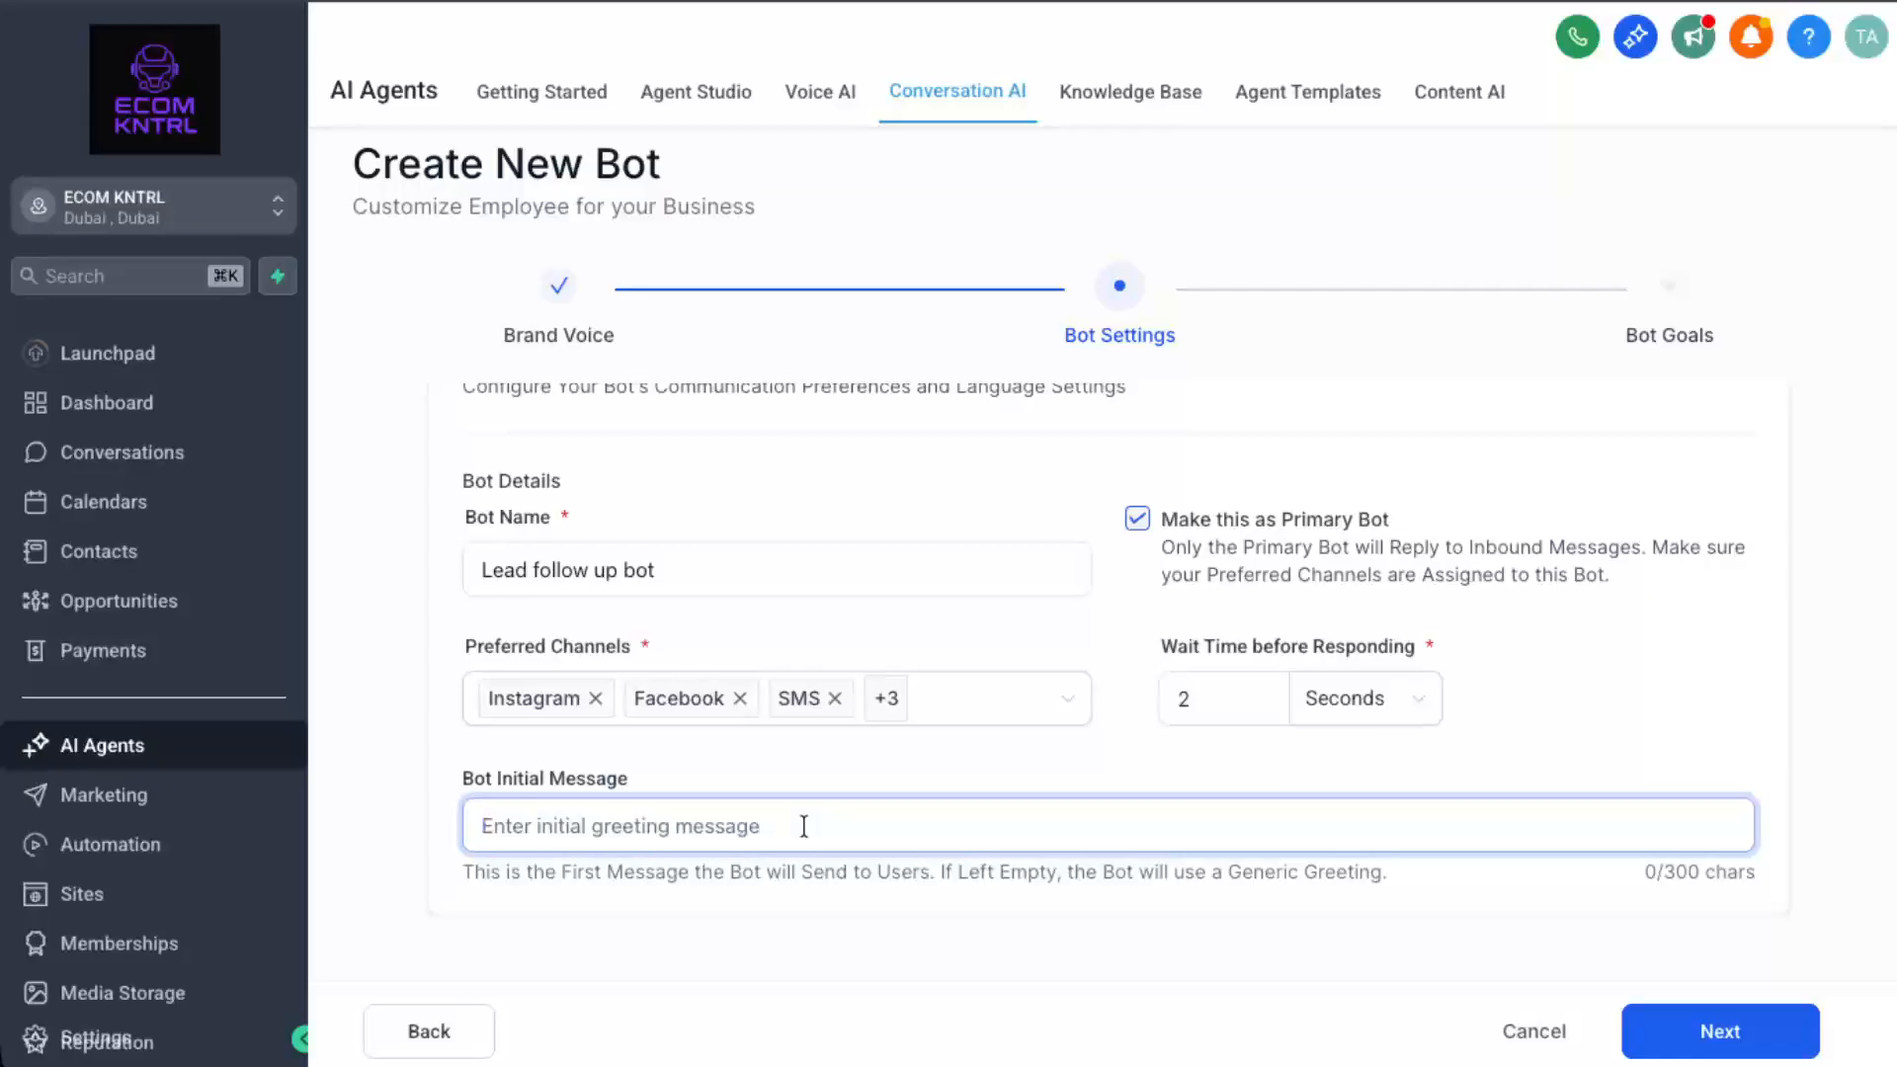
text(Hey)
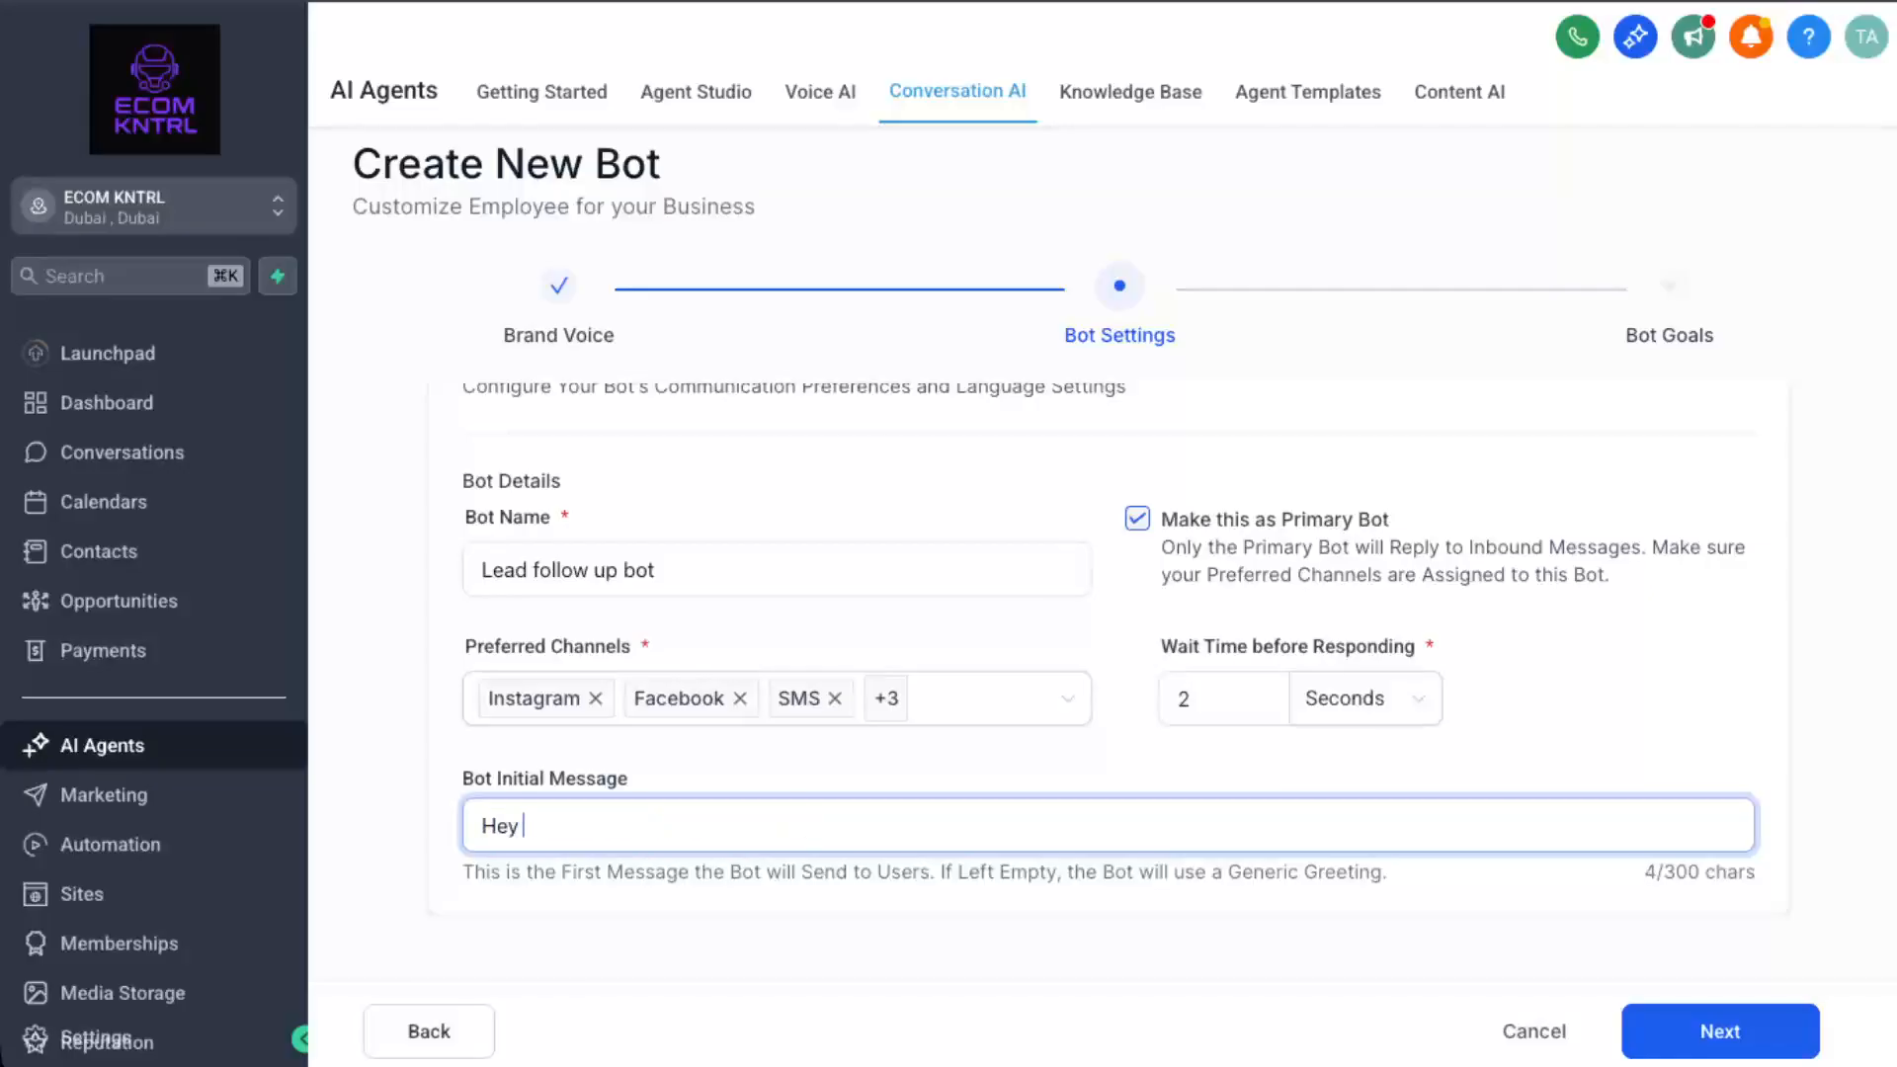
click(1704, 1045)
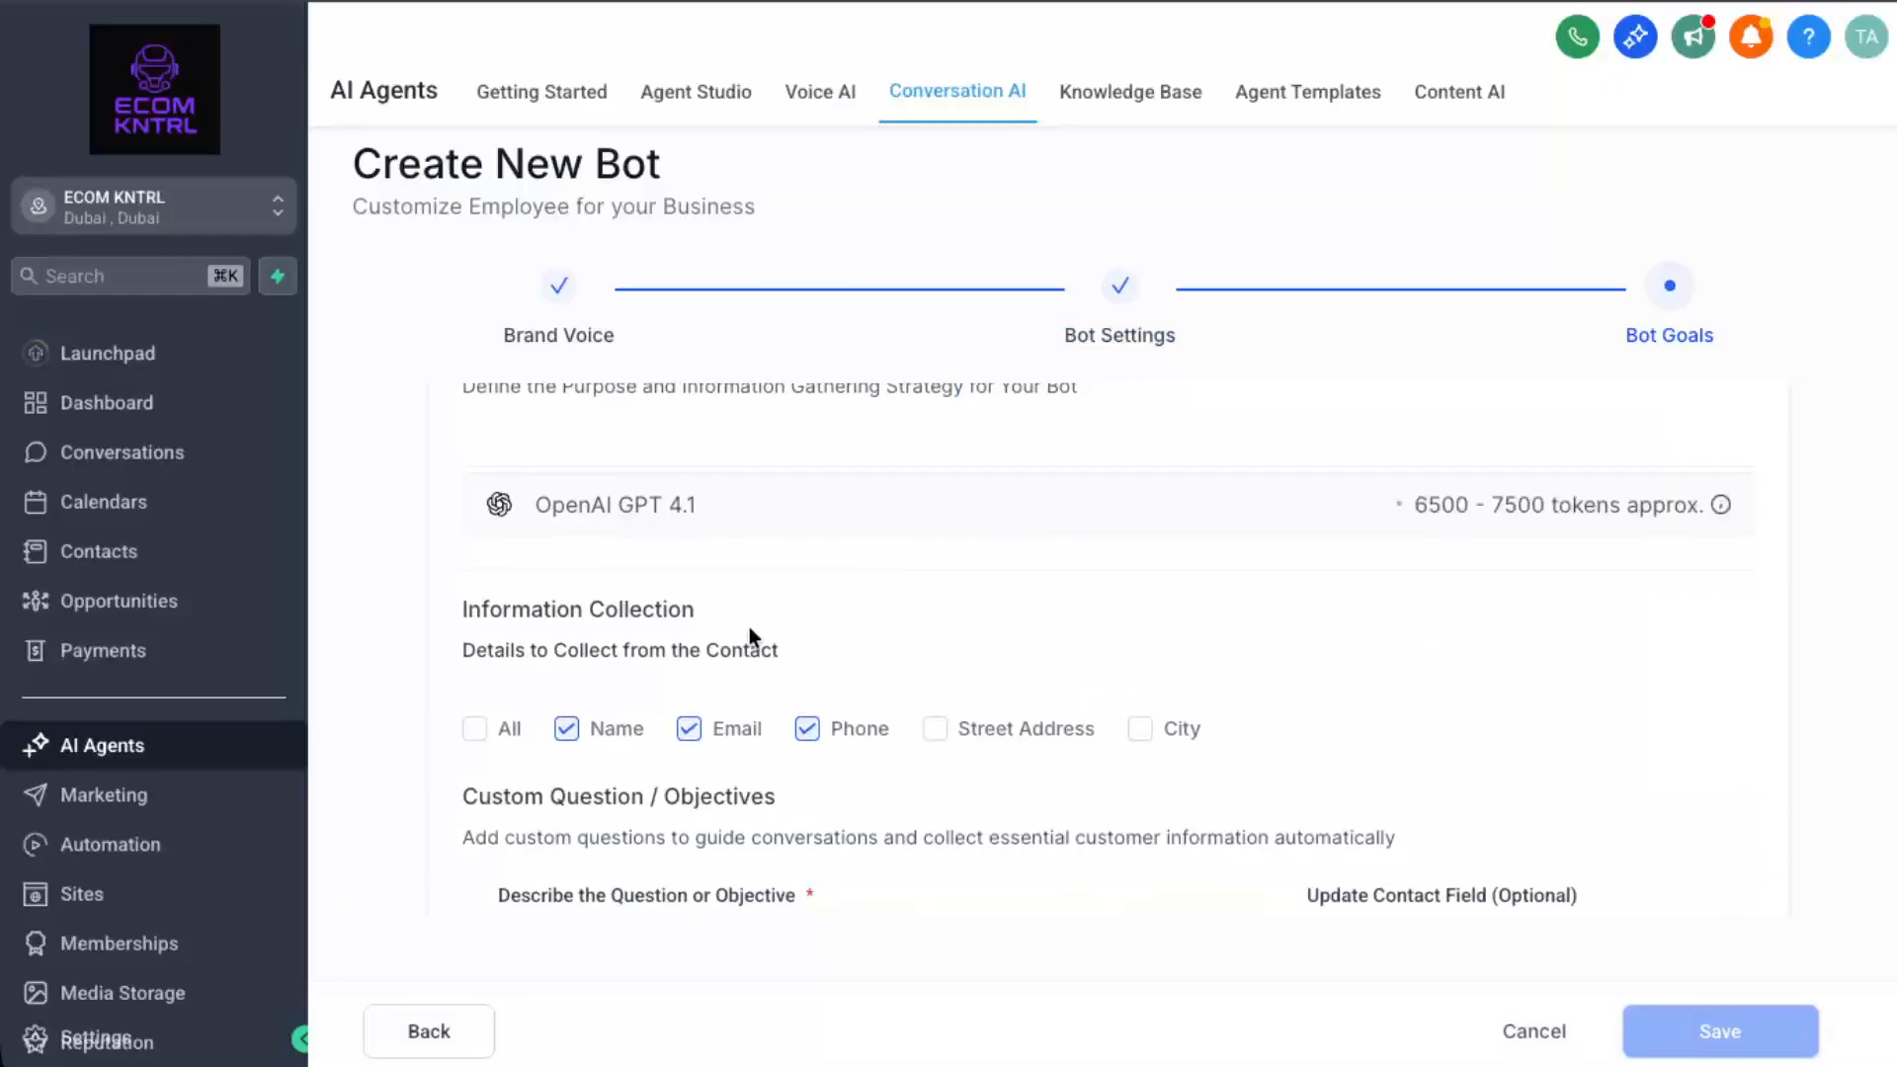
Tick 'All' under Information Collection and review the name, email, phone, street address and city questions.
scroll(749, 626, down, 2)
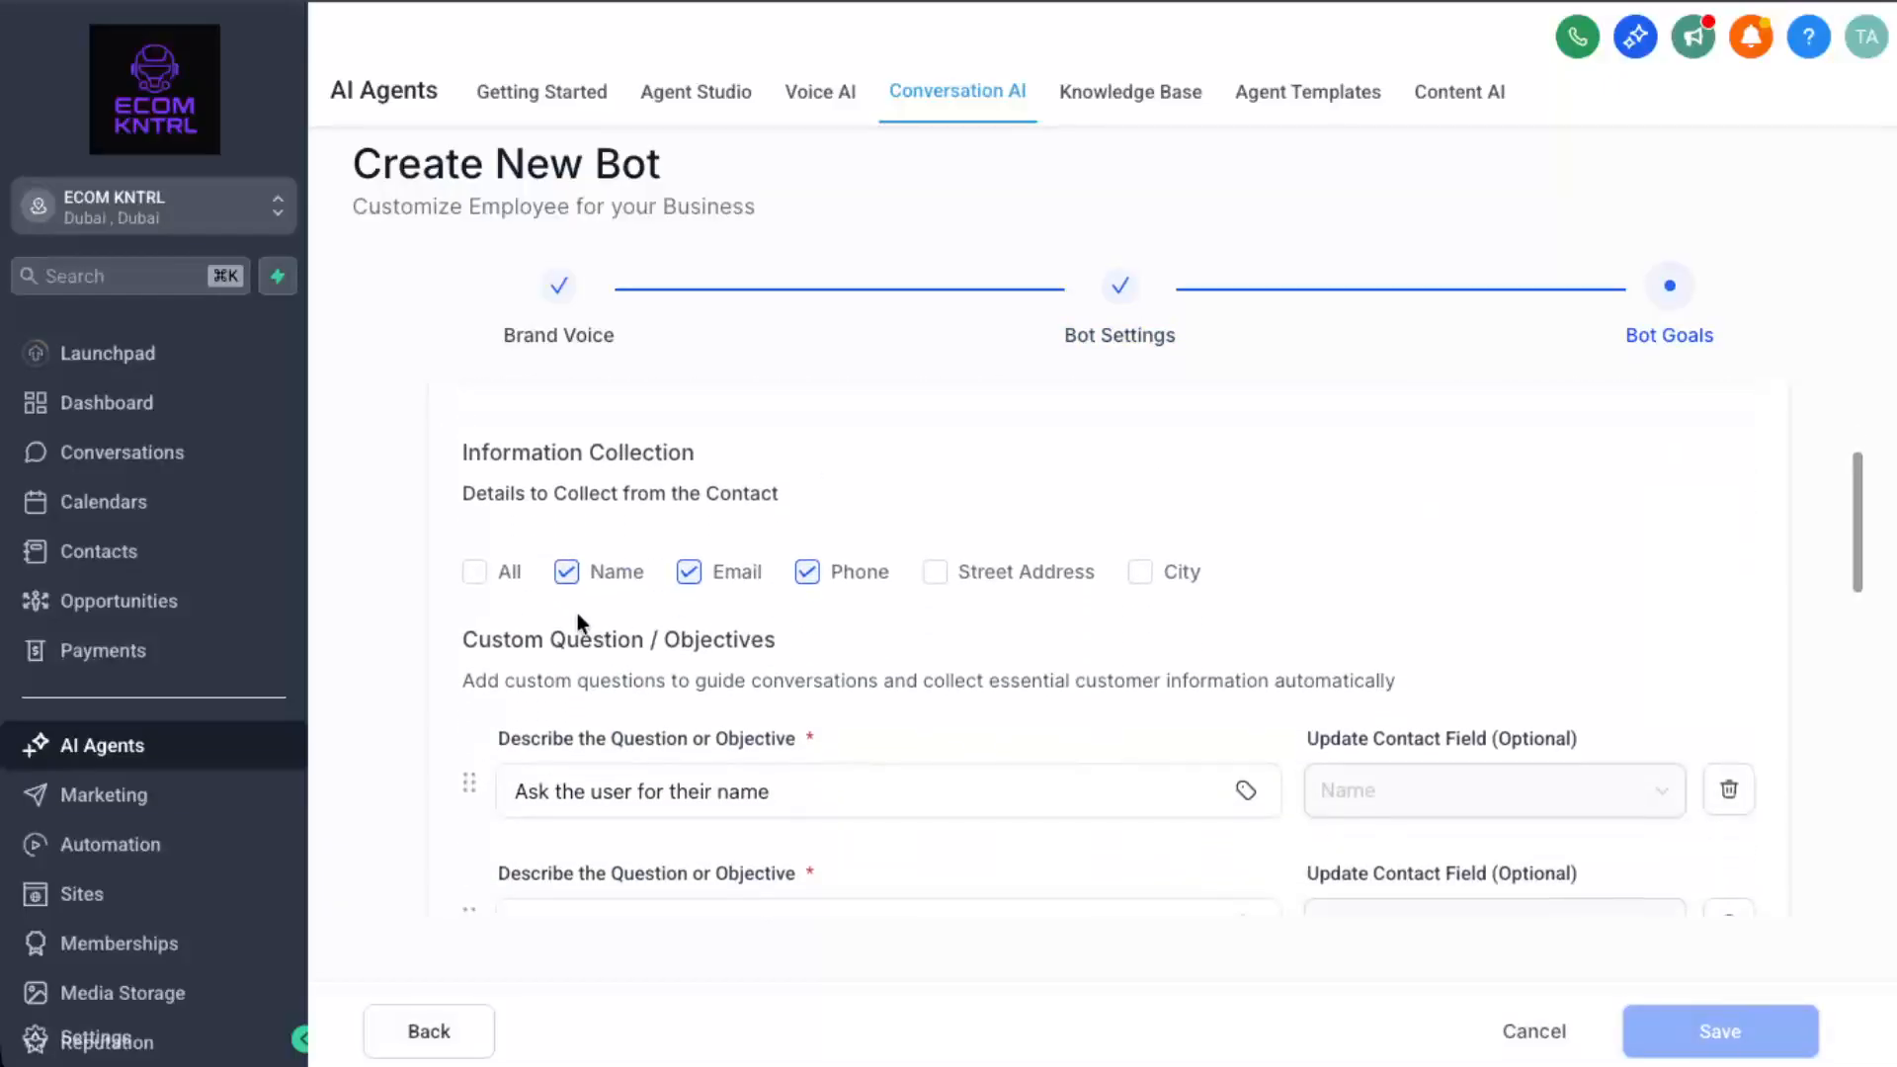
click(475, 572)
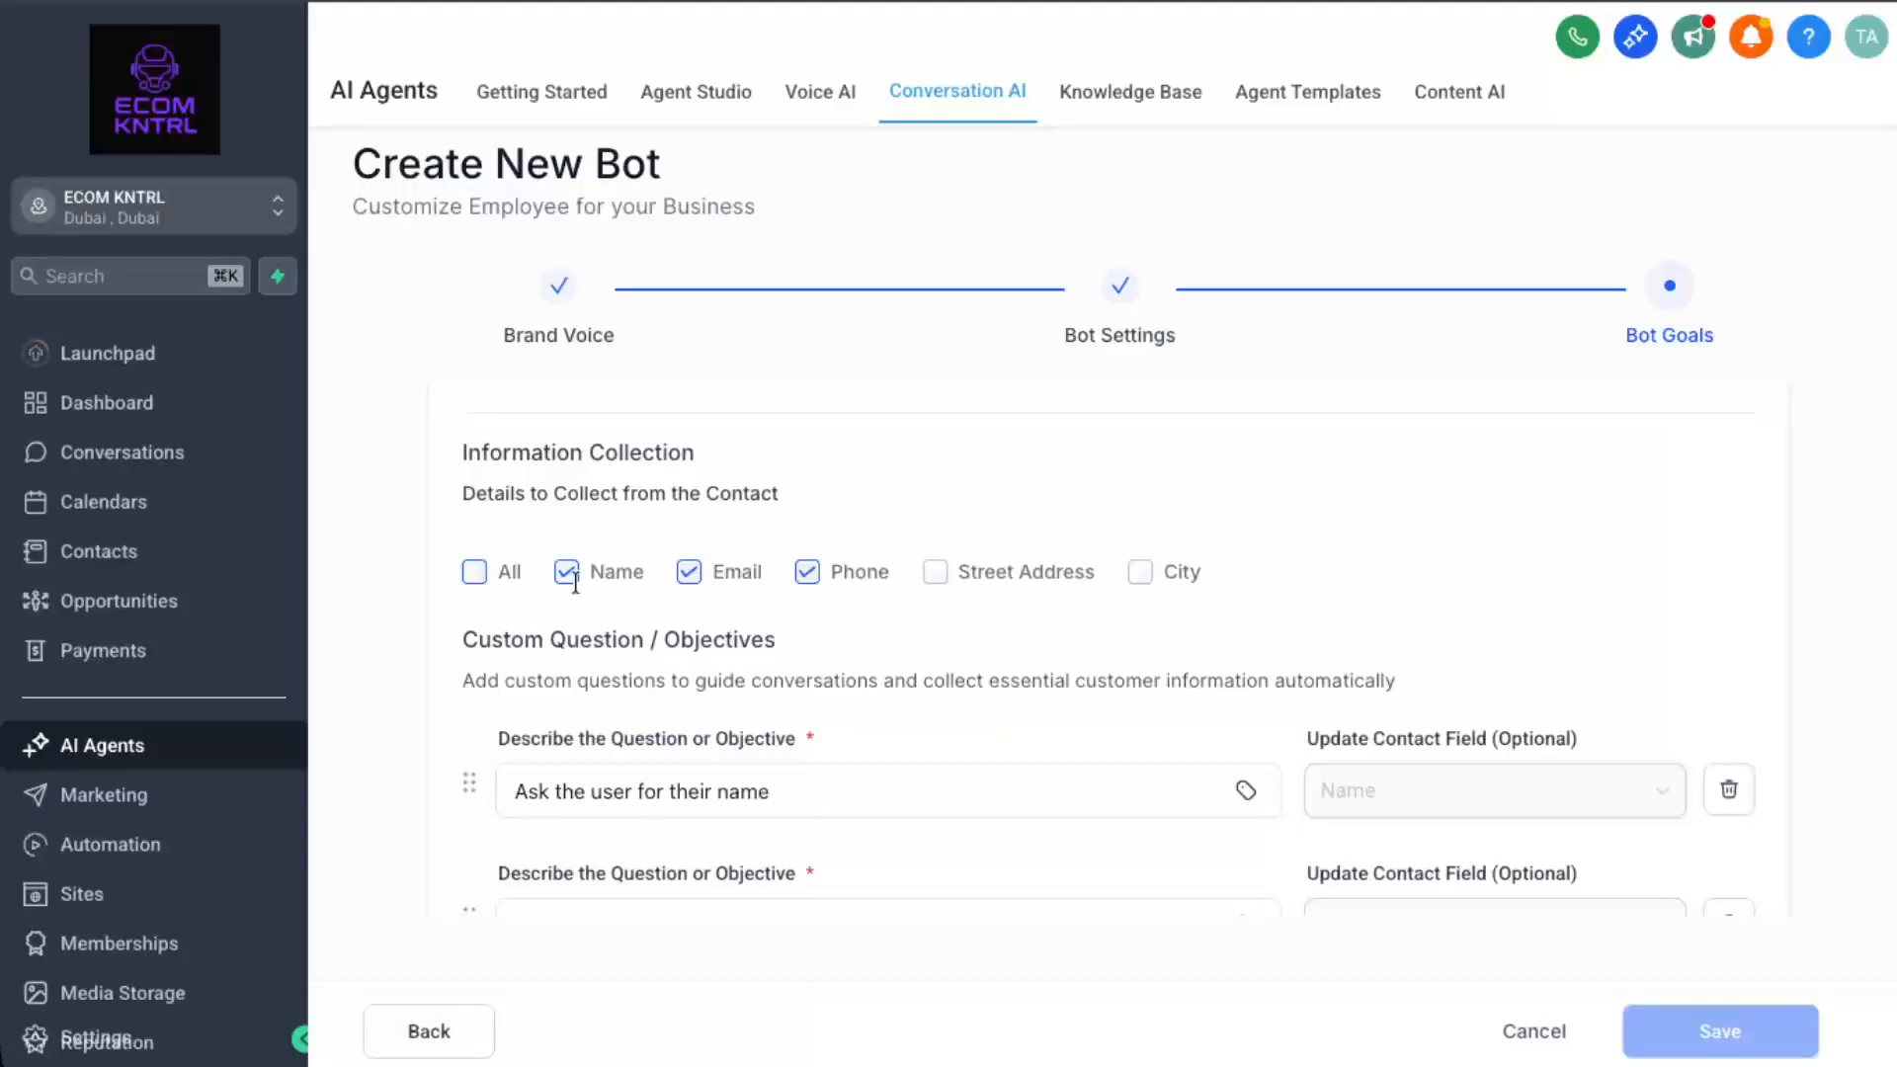
scroll(834, 652, down, 1)
click(833, 658)
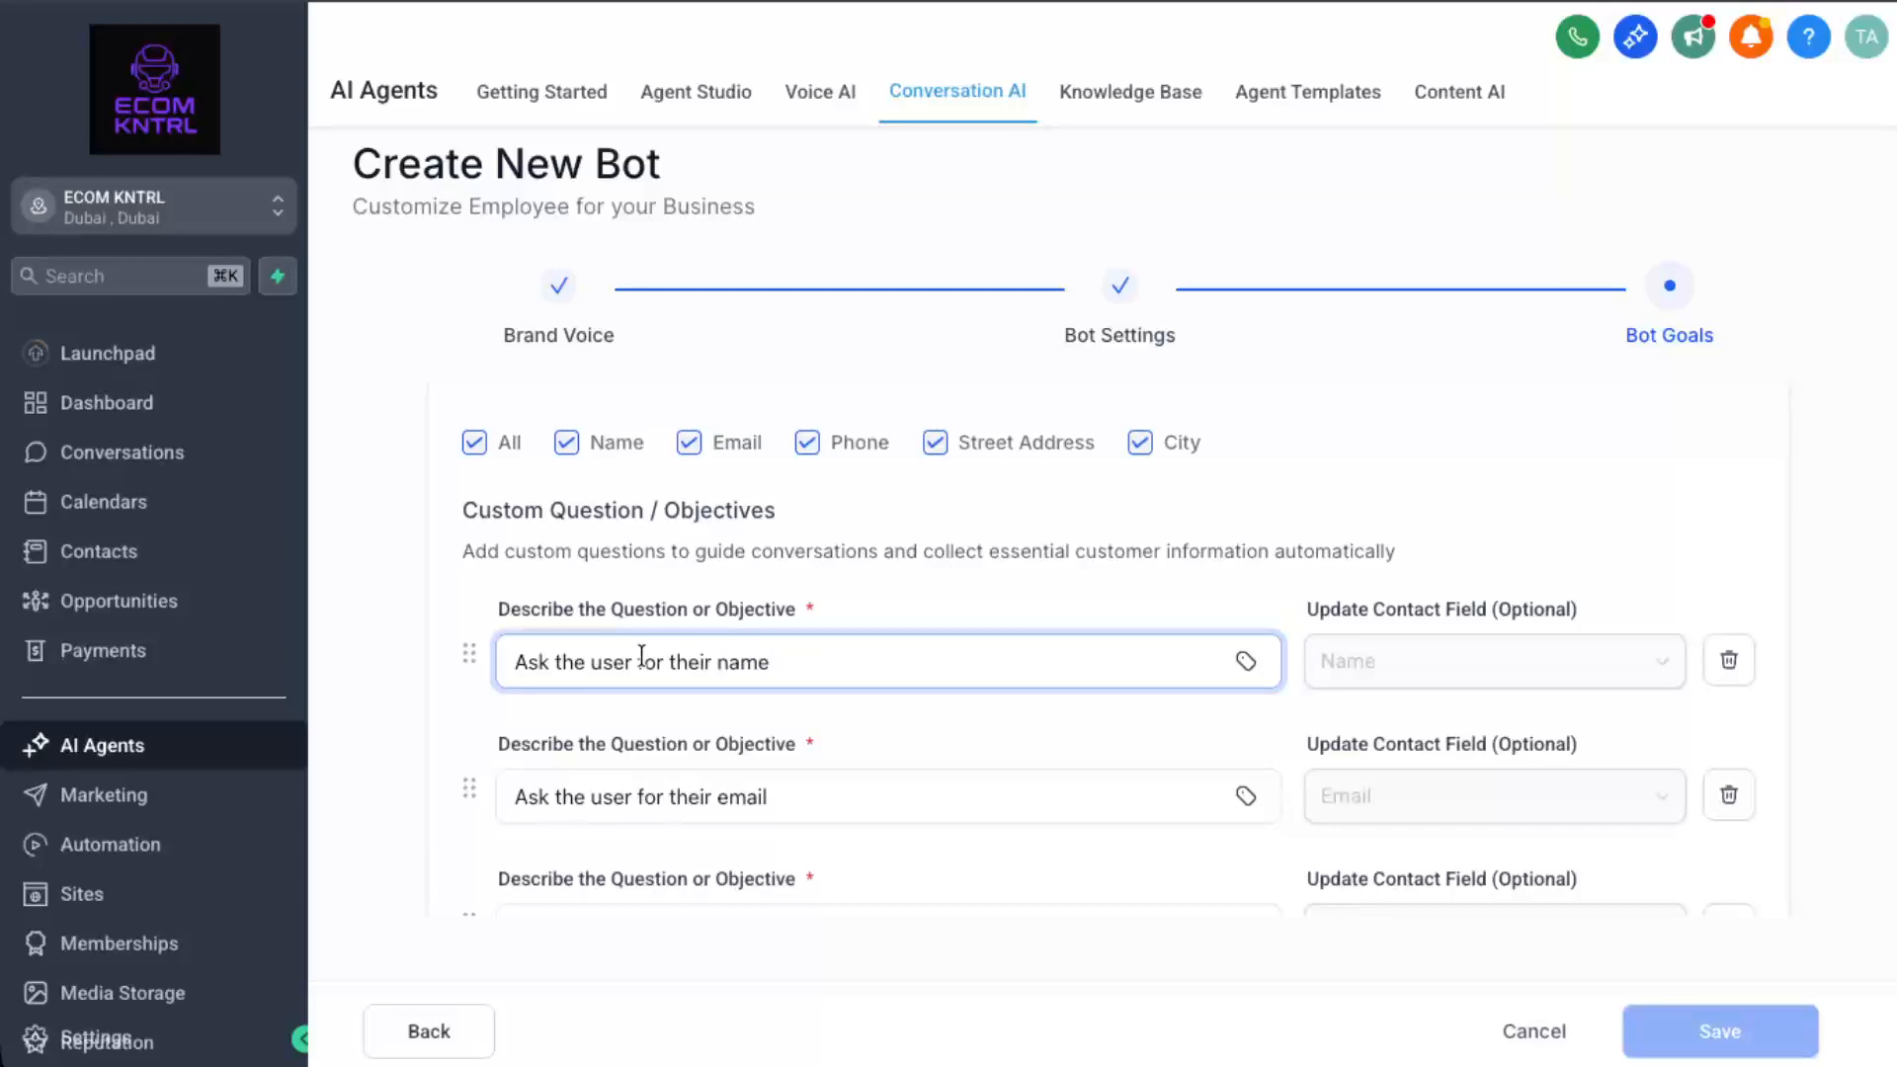
scroll(733, 702, down, 4)
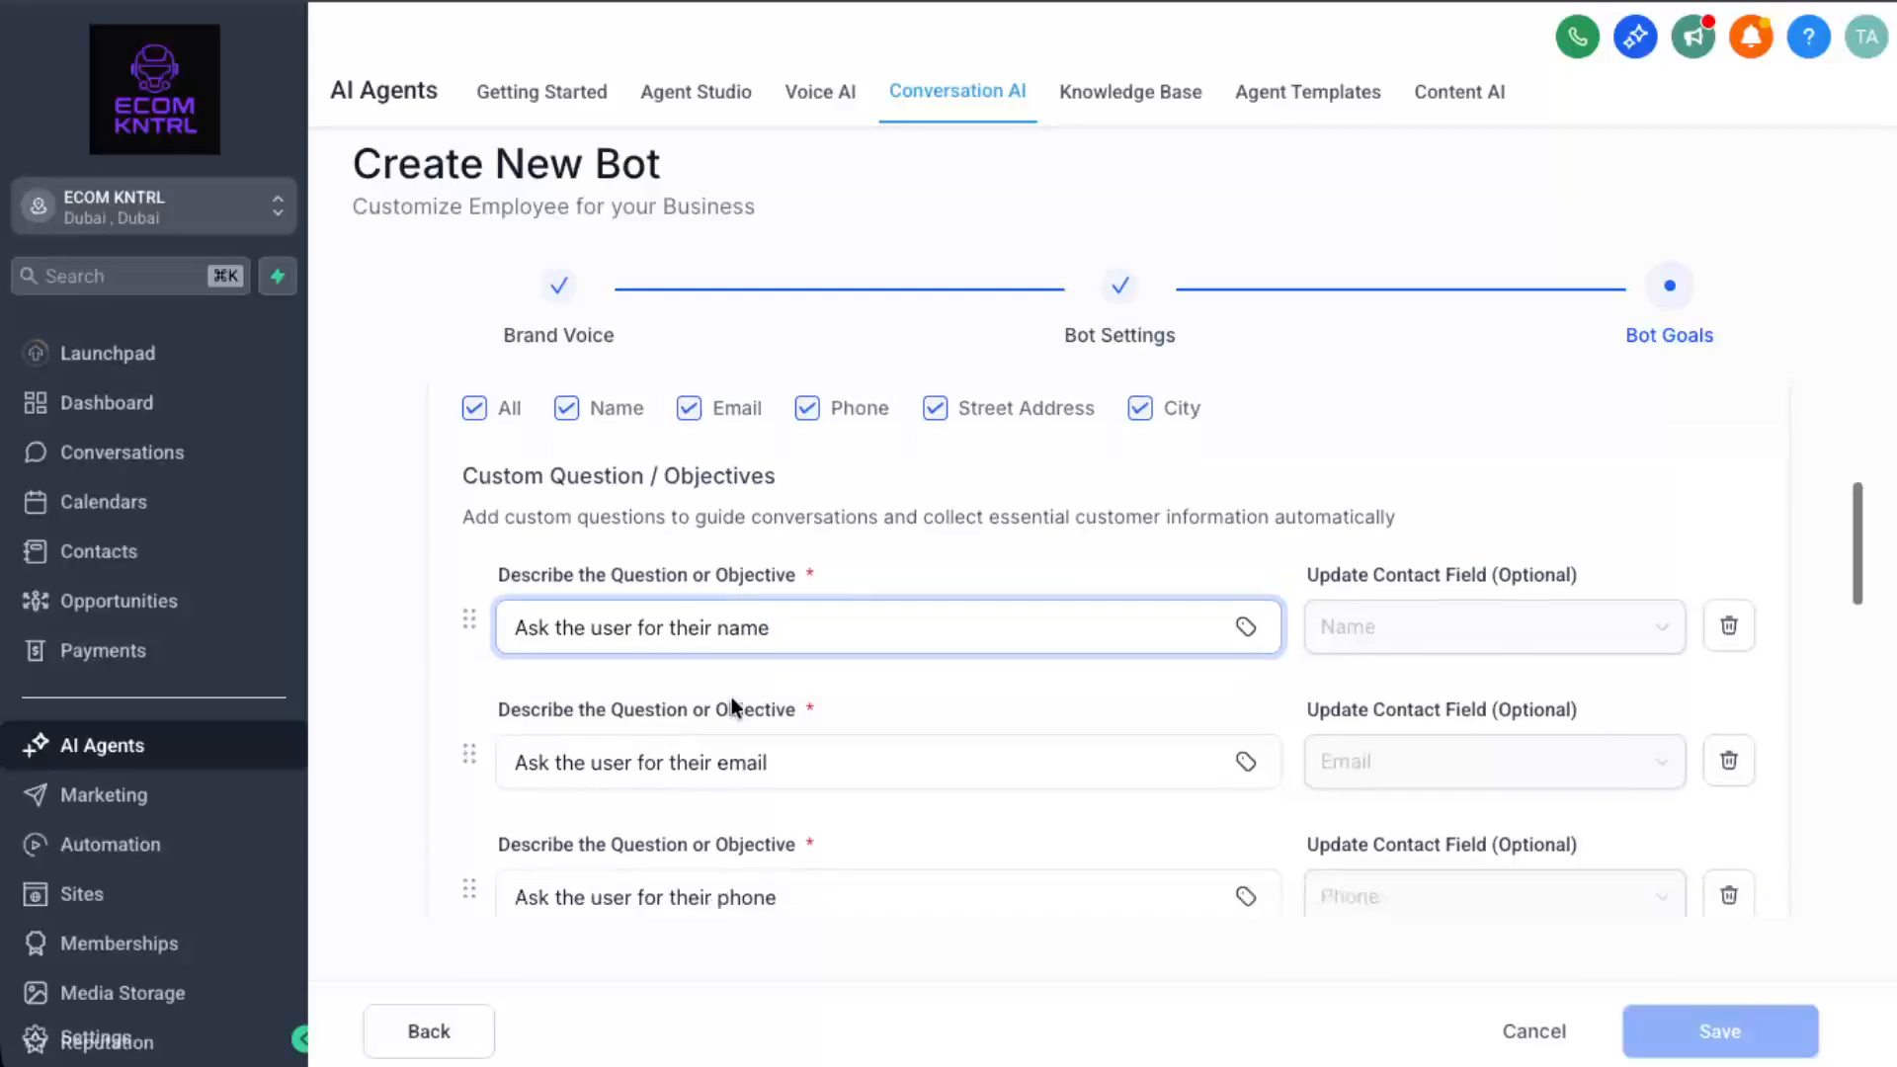
scroll(731, 697, down, 2)
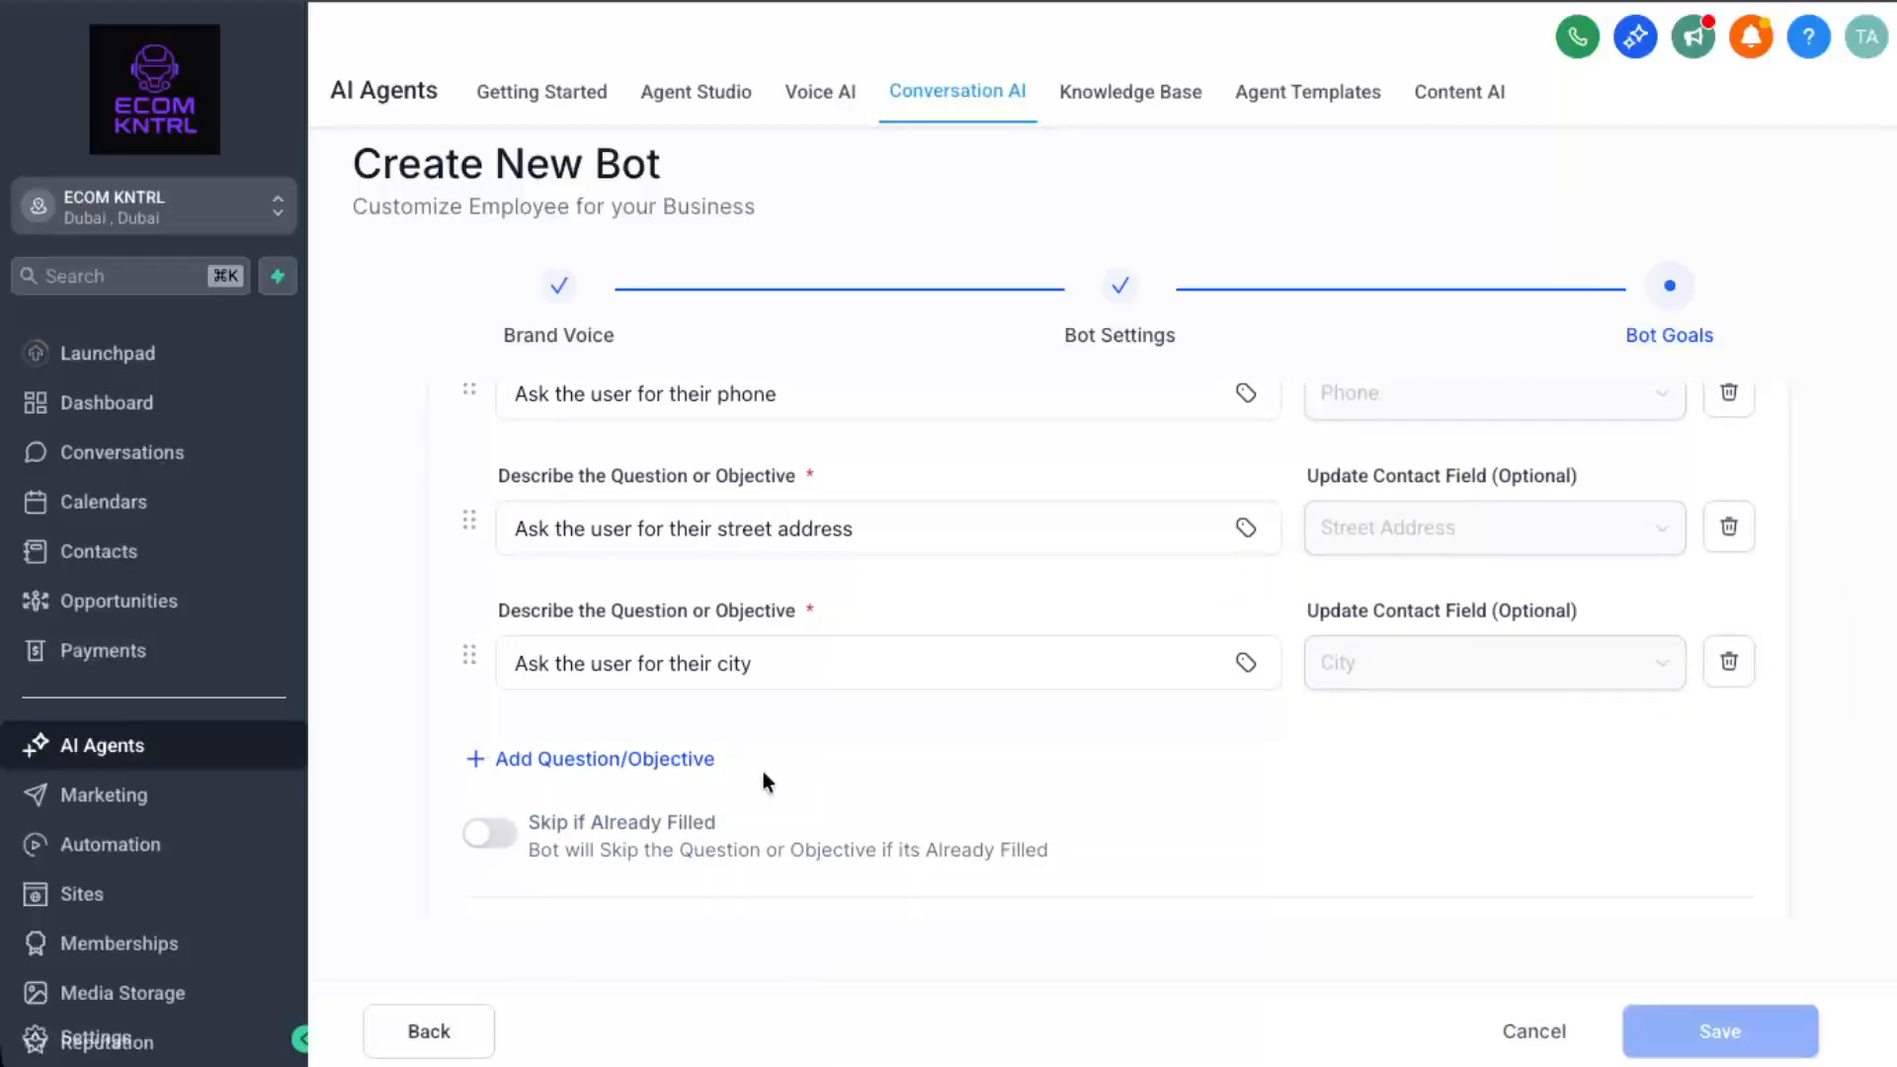
scroll(763, 775, down, 4)
Turn on appointment cancelling, rescheduling and email alerts for unanswered questions.
scroll(763, 779, down, 2)
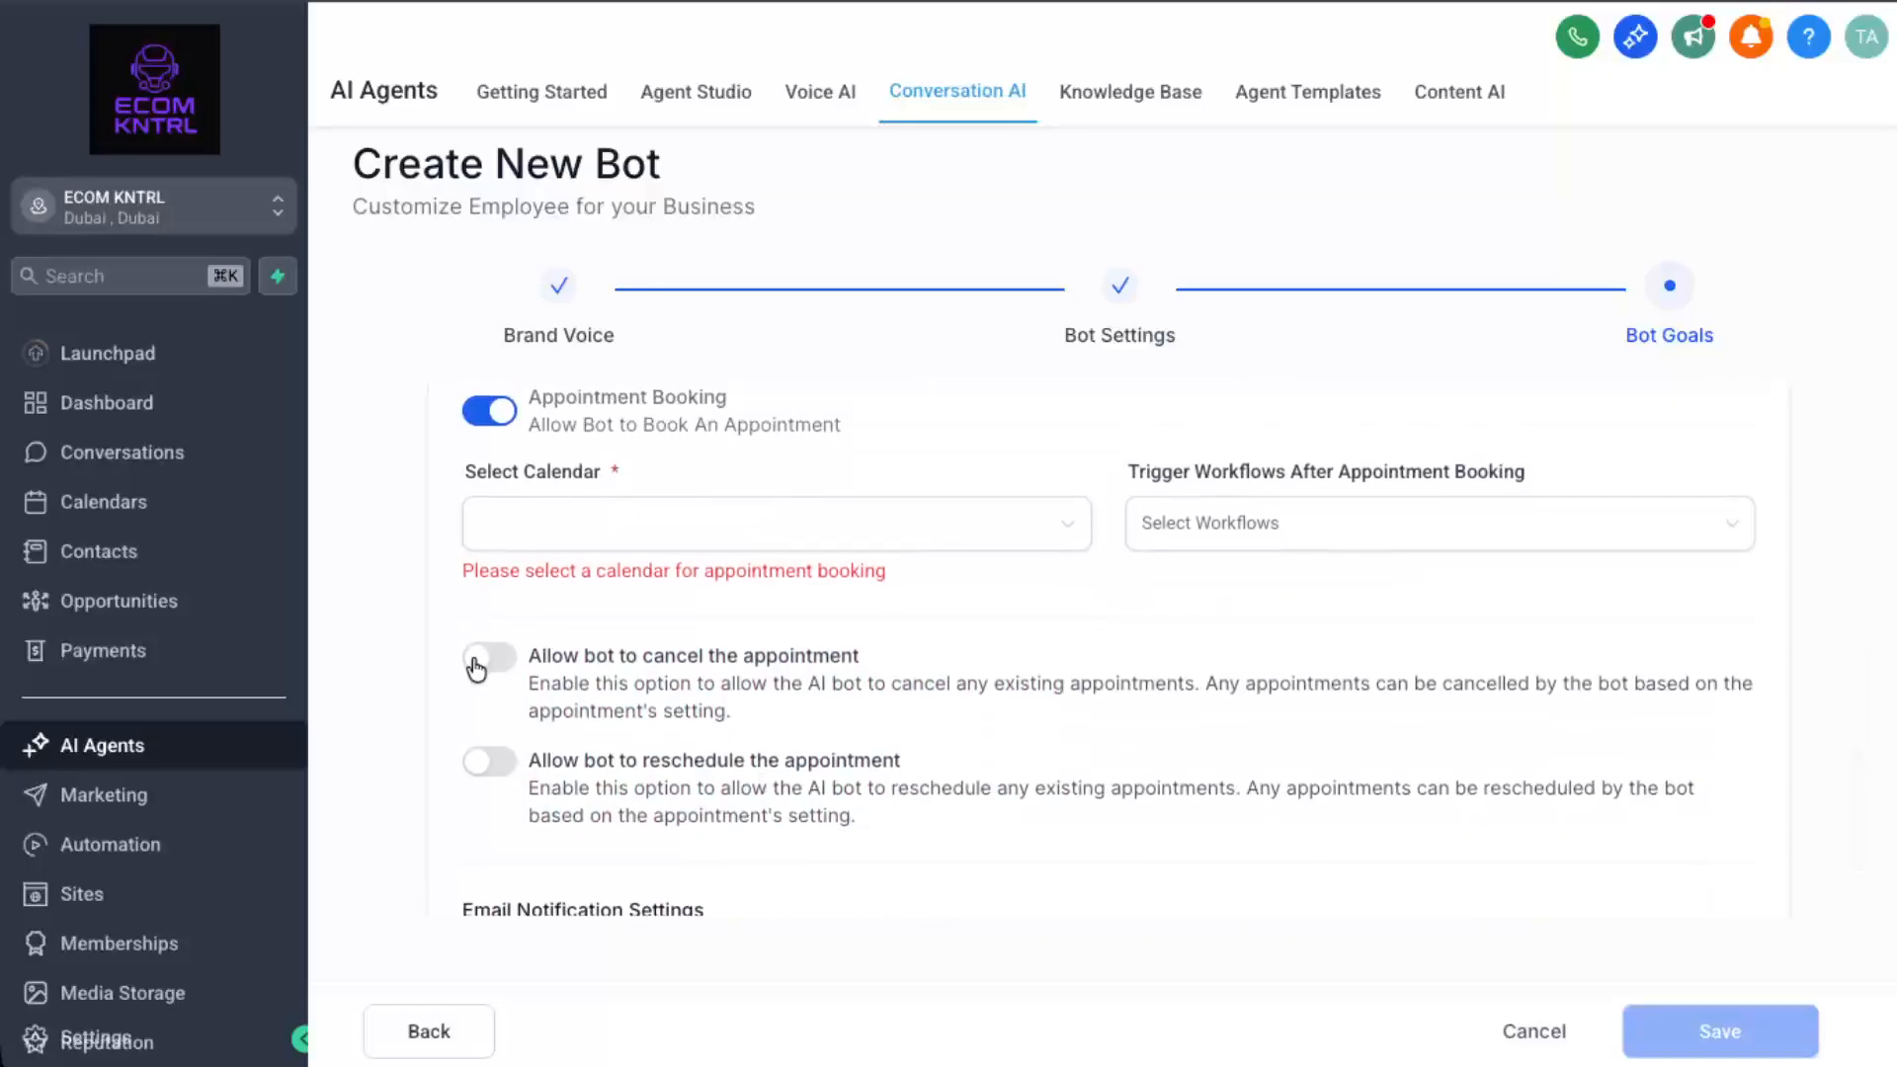
click(499, 660)
click(494, 776)
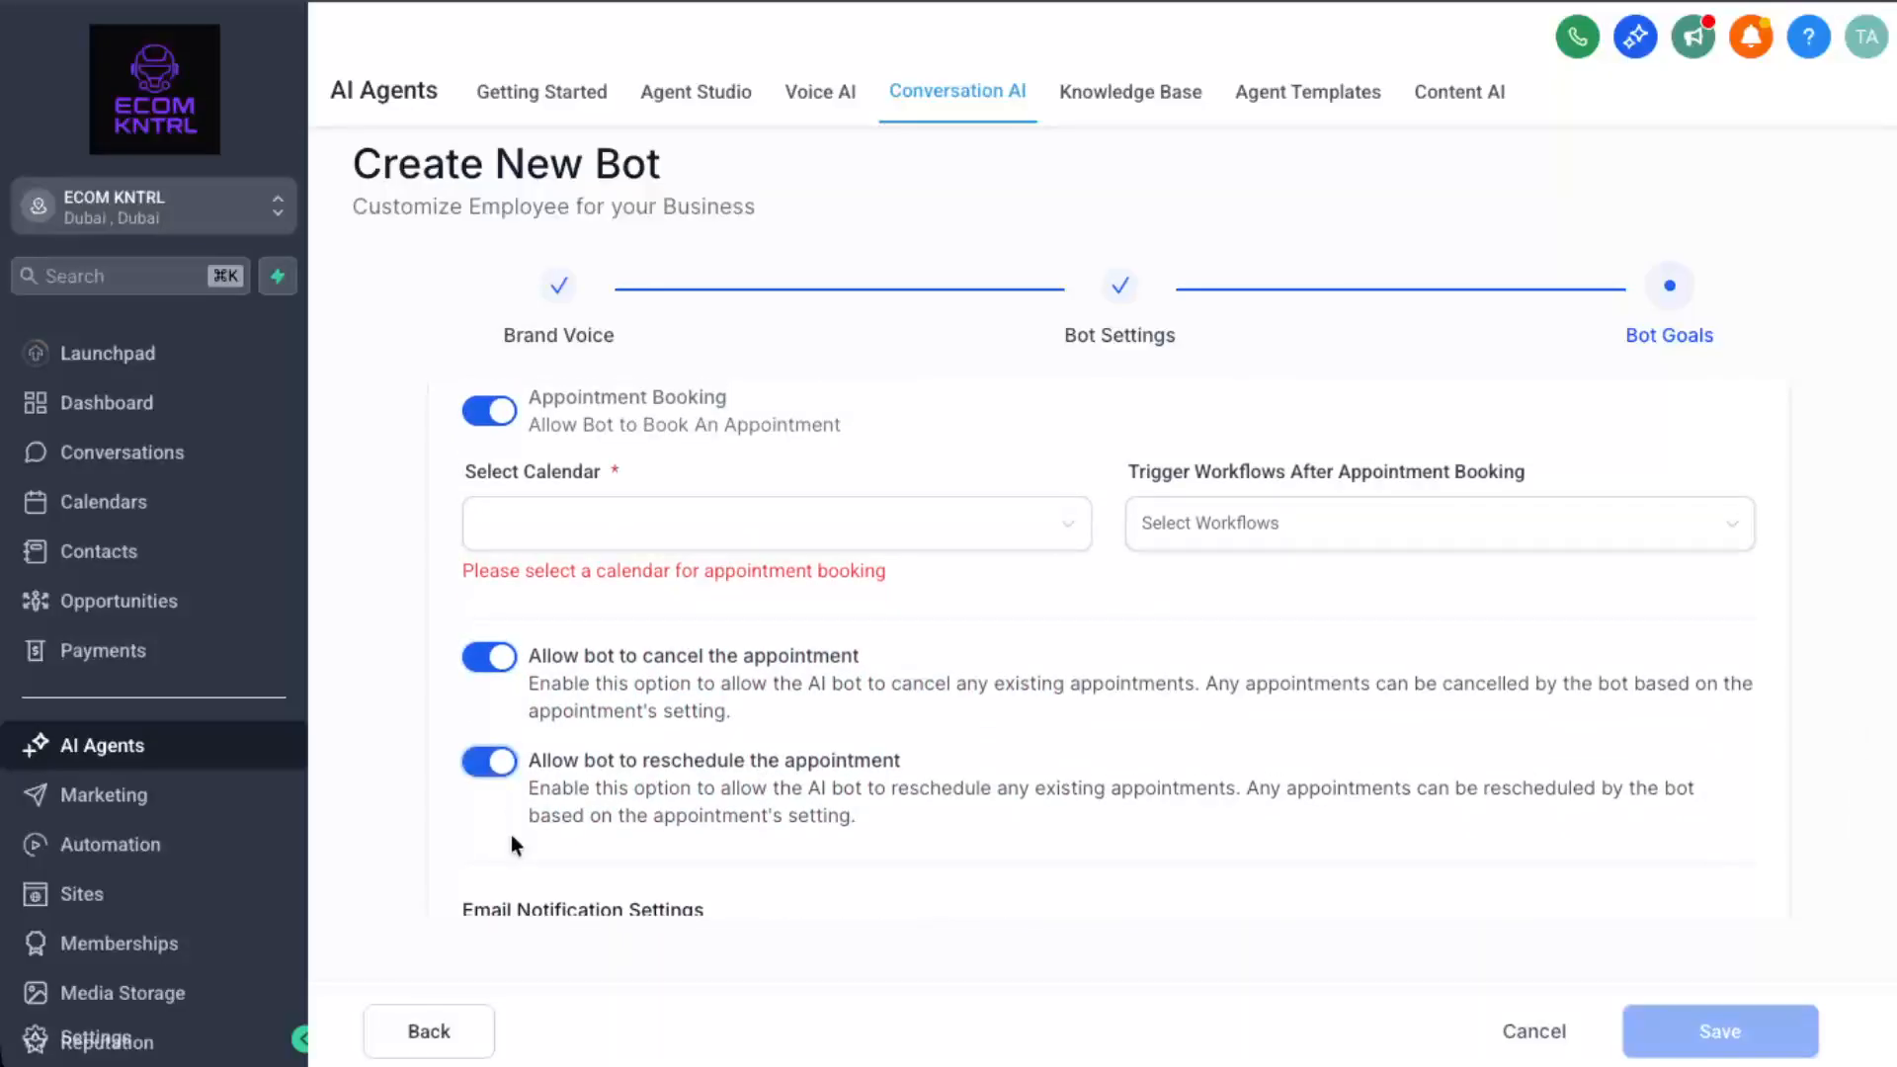
scroll(512, 834, down, 2)
click(487, 802)
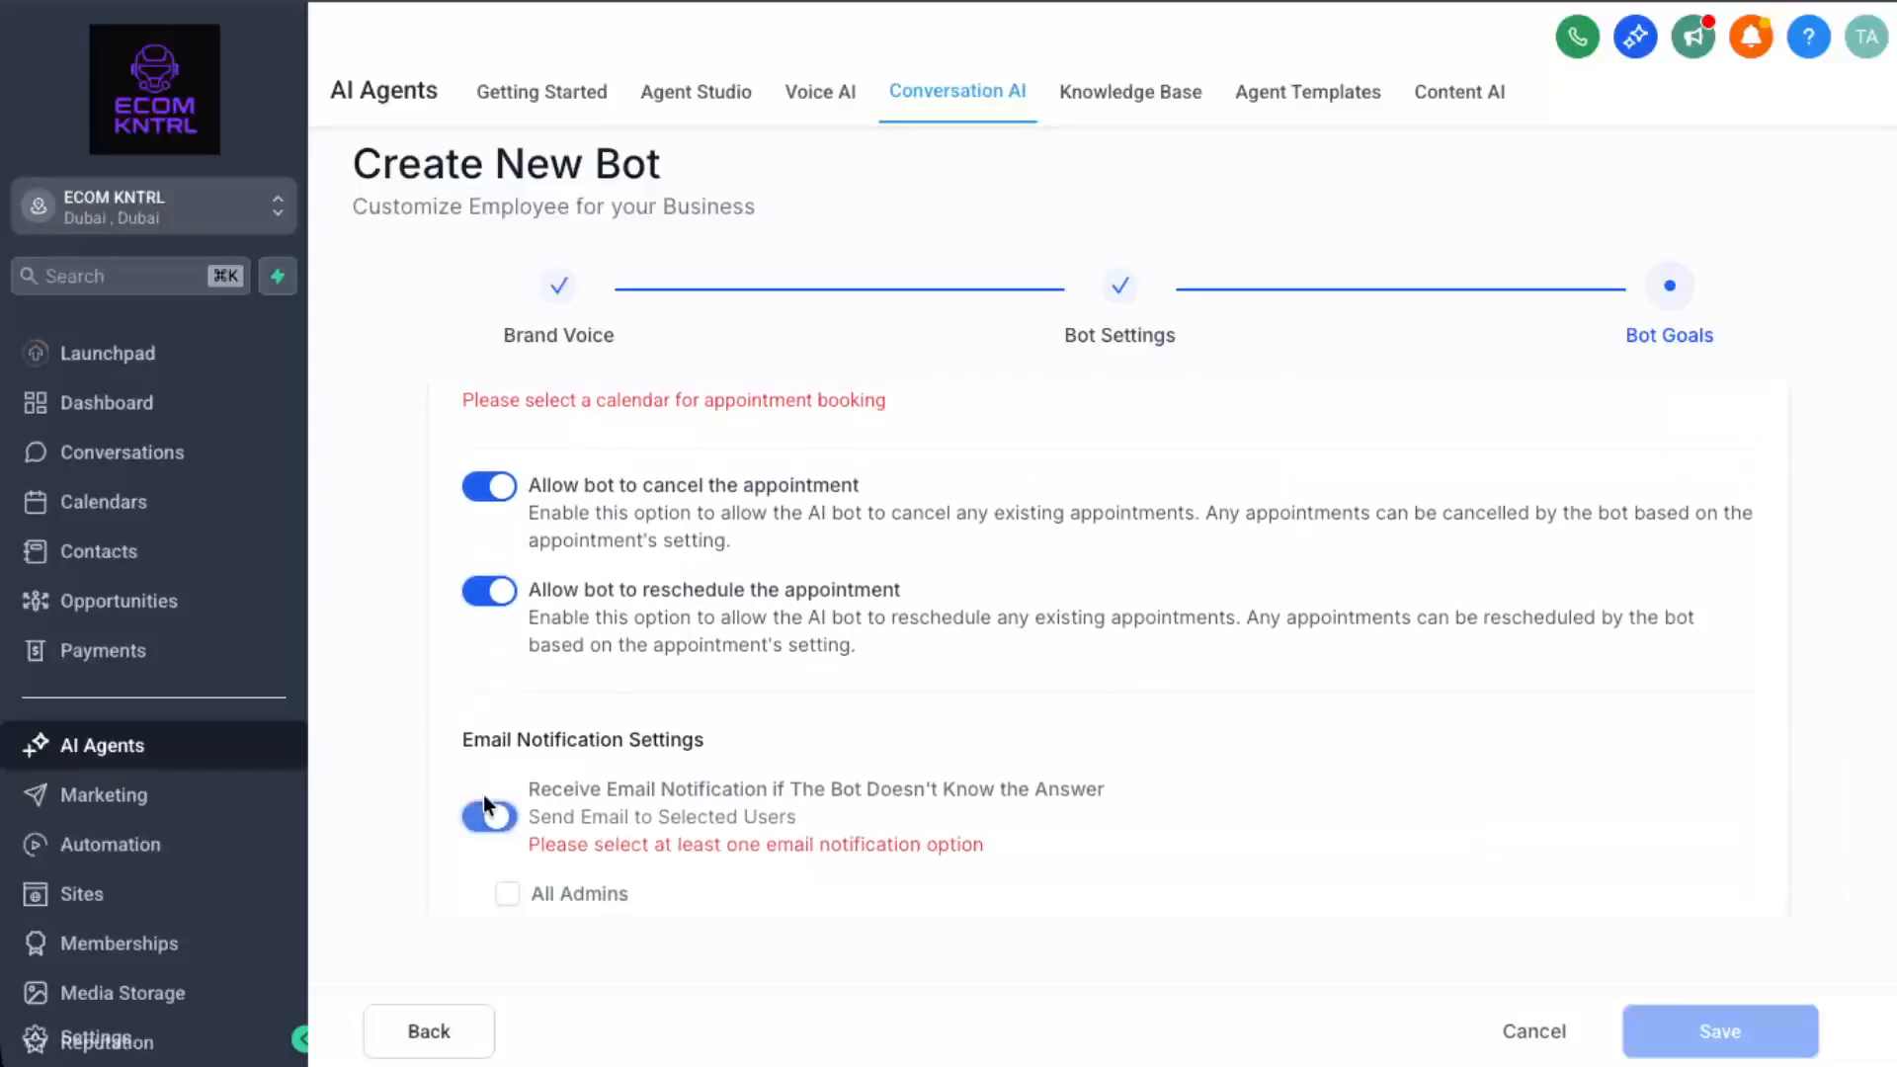
scroll(487, 797, up, 4)
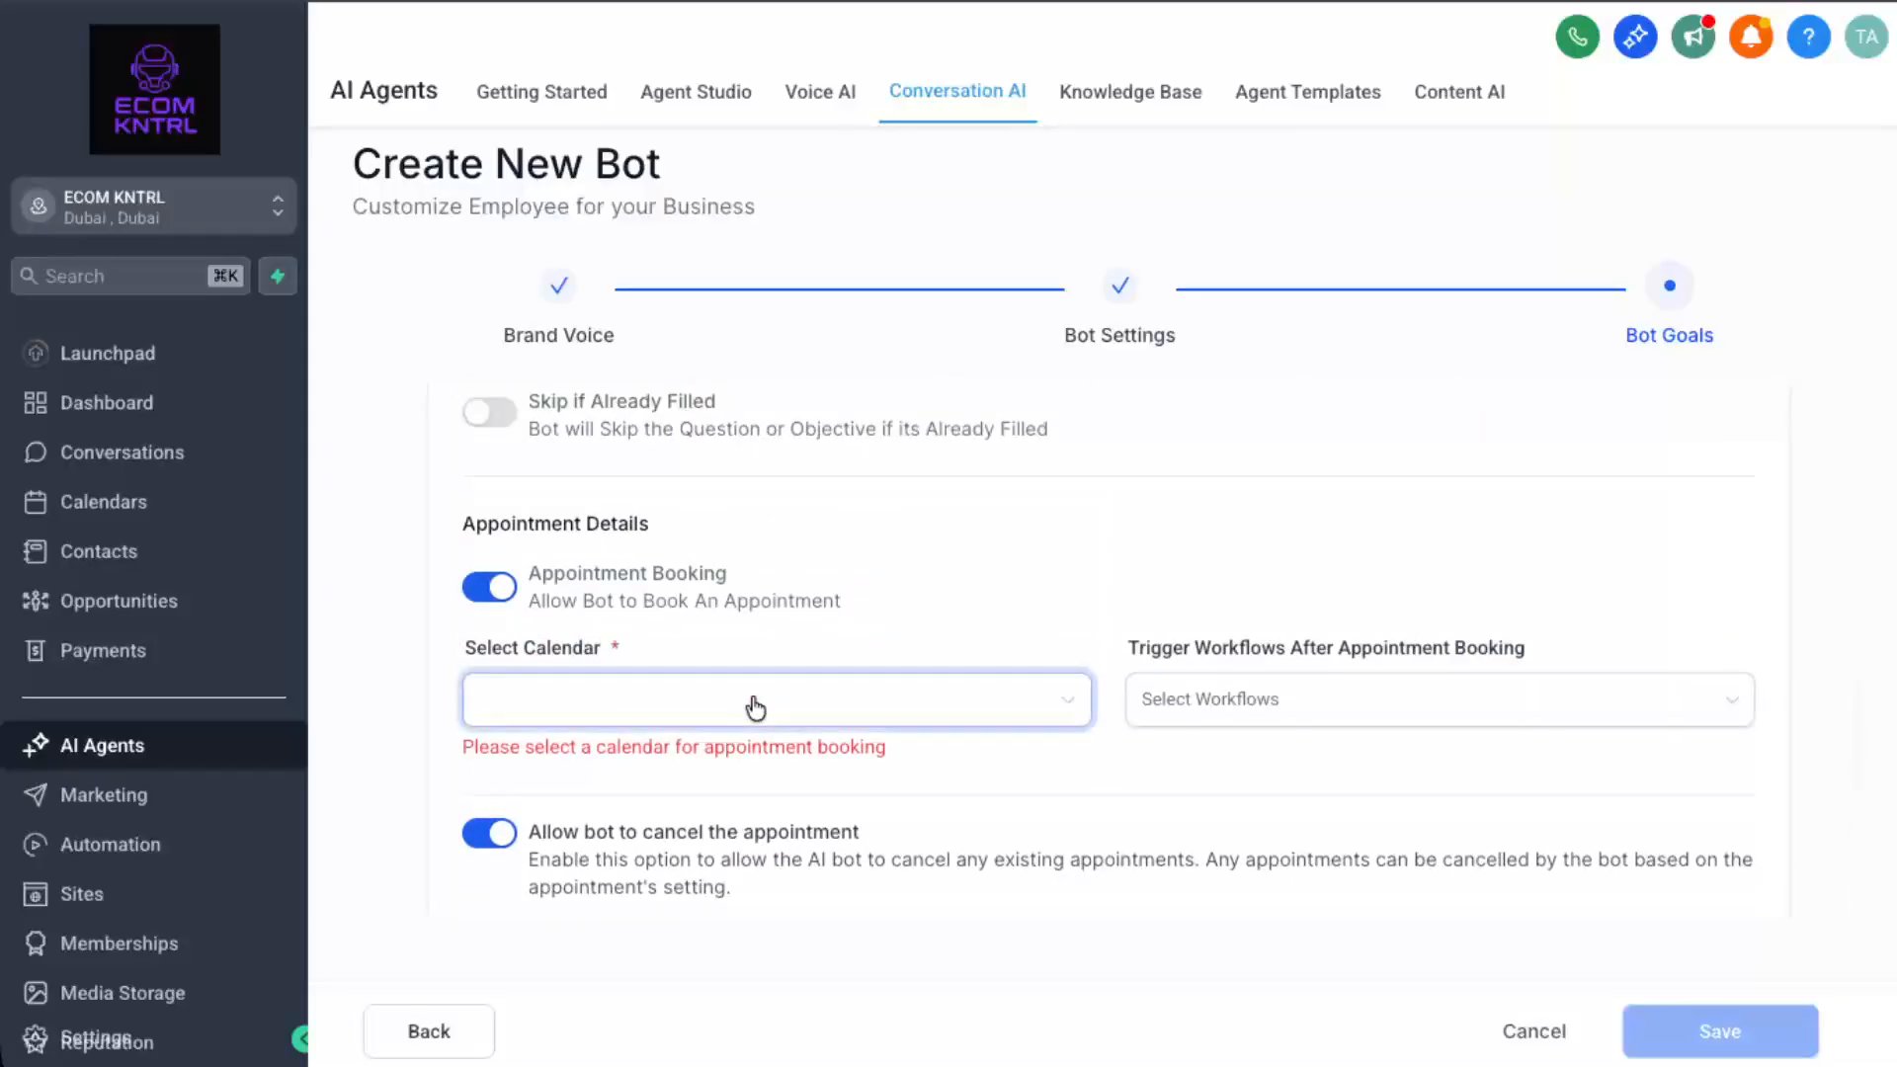
Book on the Personal Calendar and trigger Workflow Example 1 after each booking.
click(756, 708)
click(685, 775)
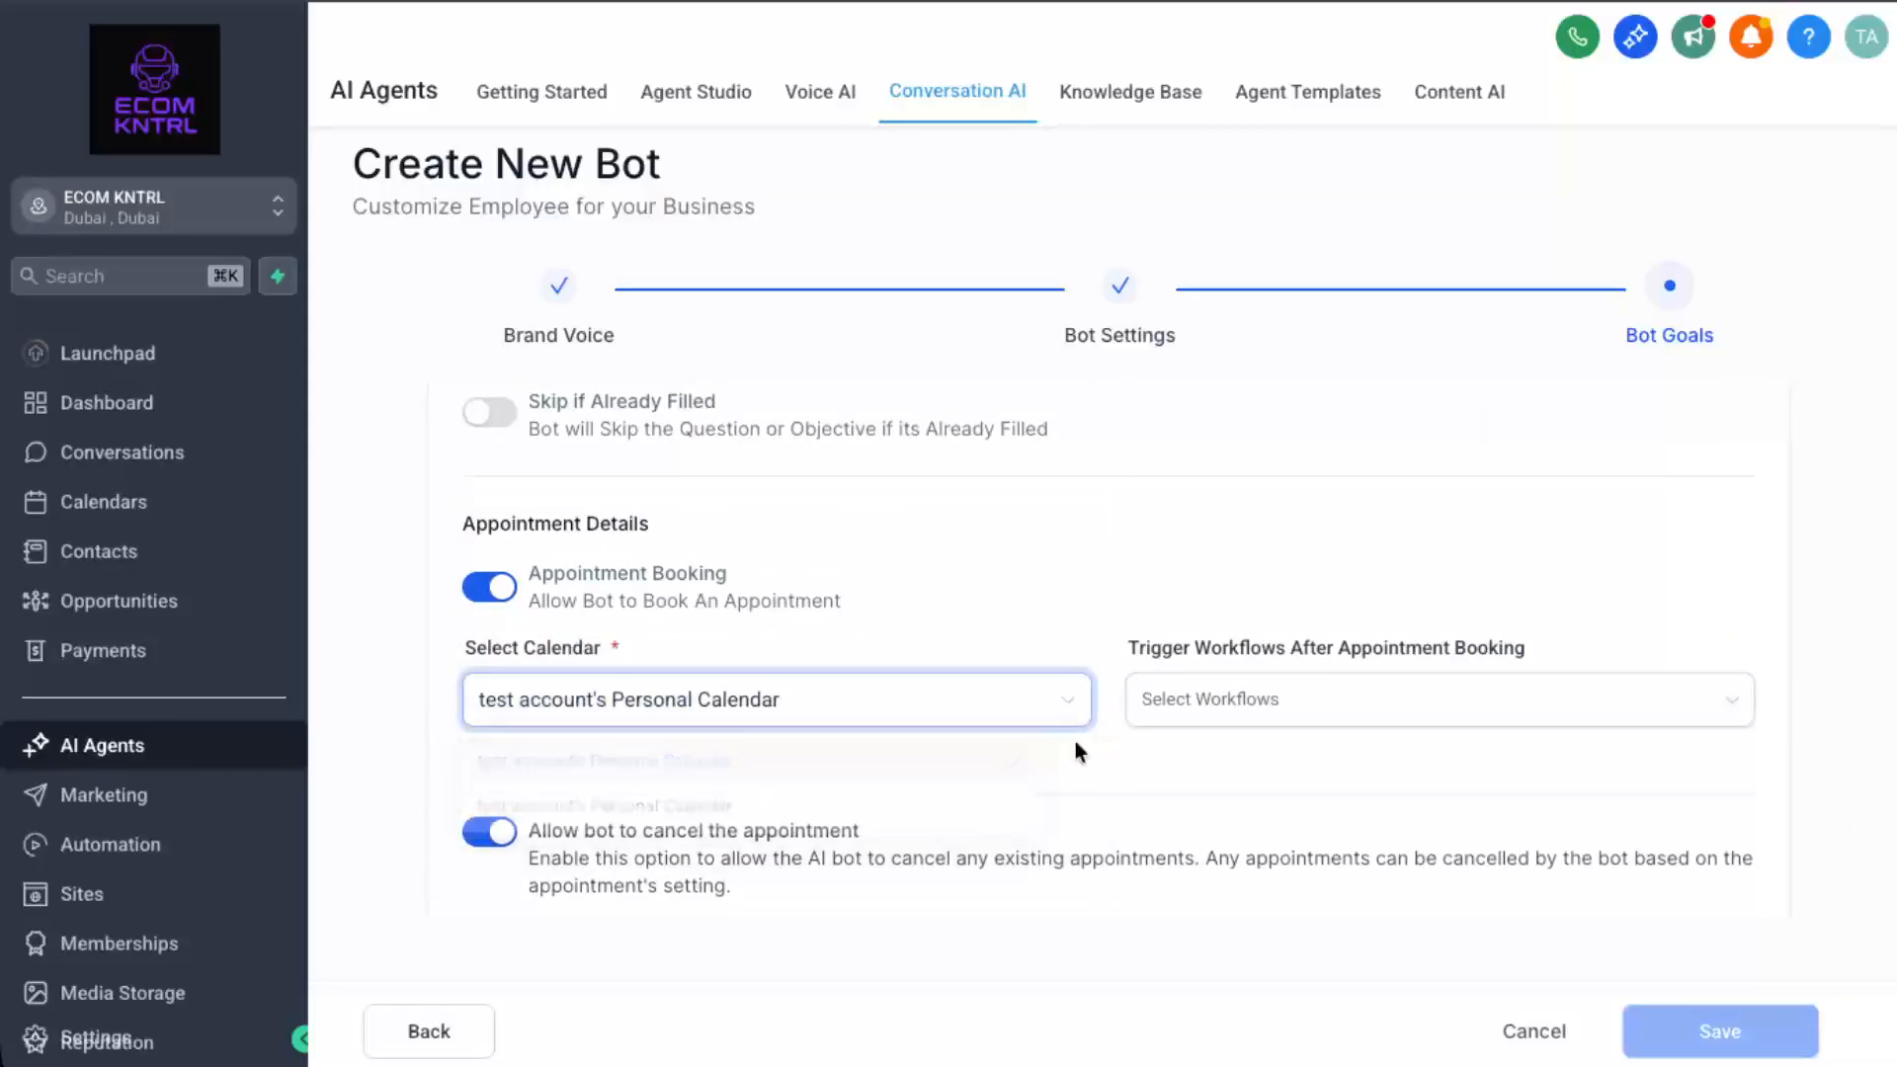
click(1267, 708)
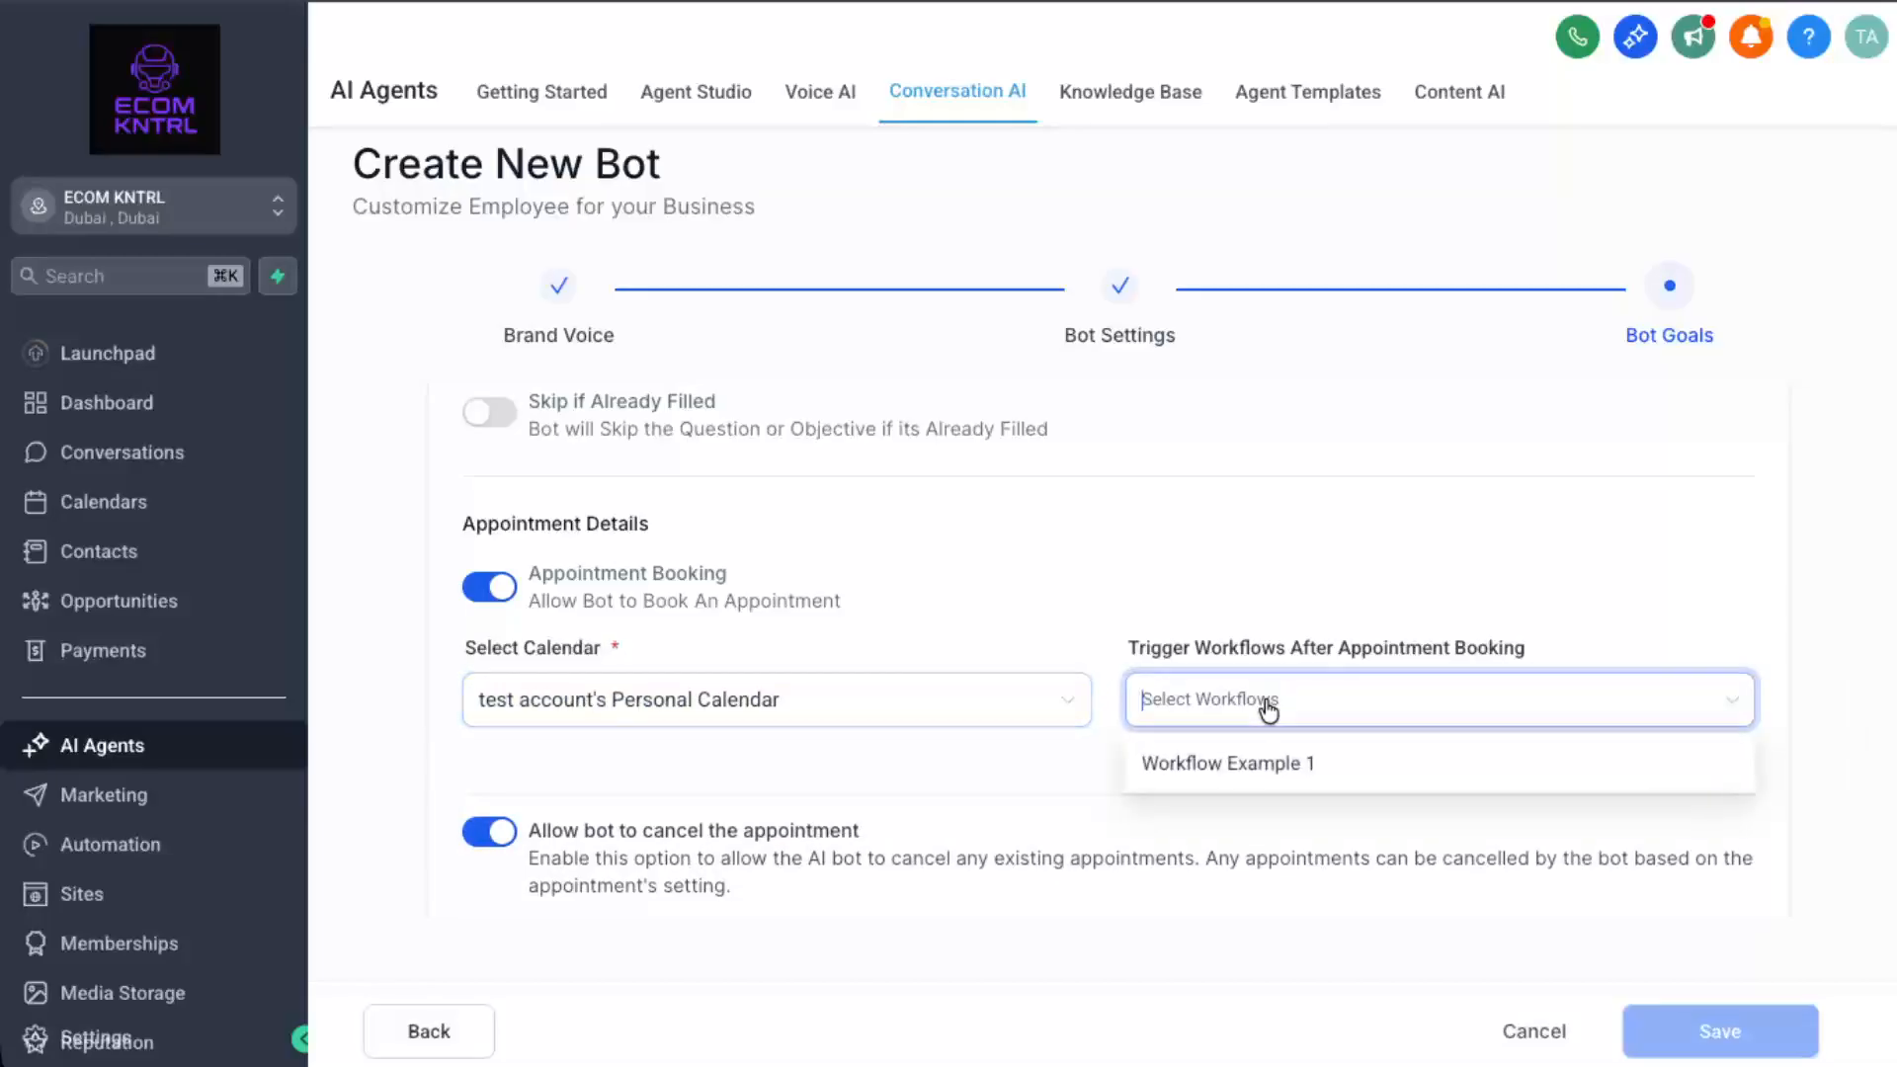
click(1460, 769)
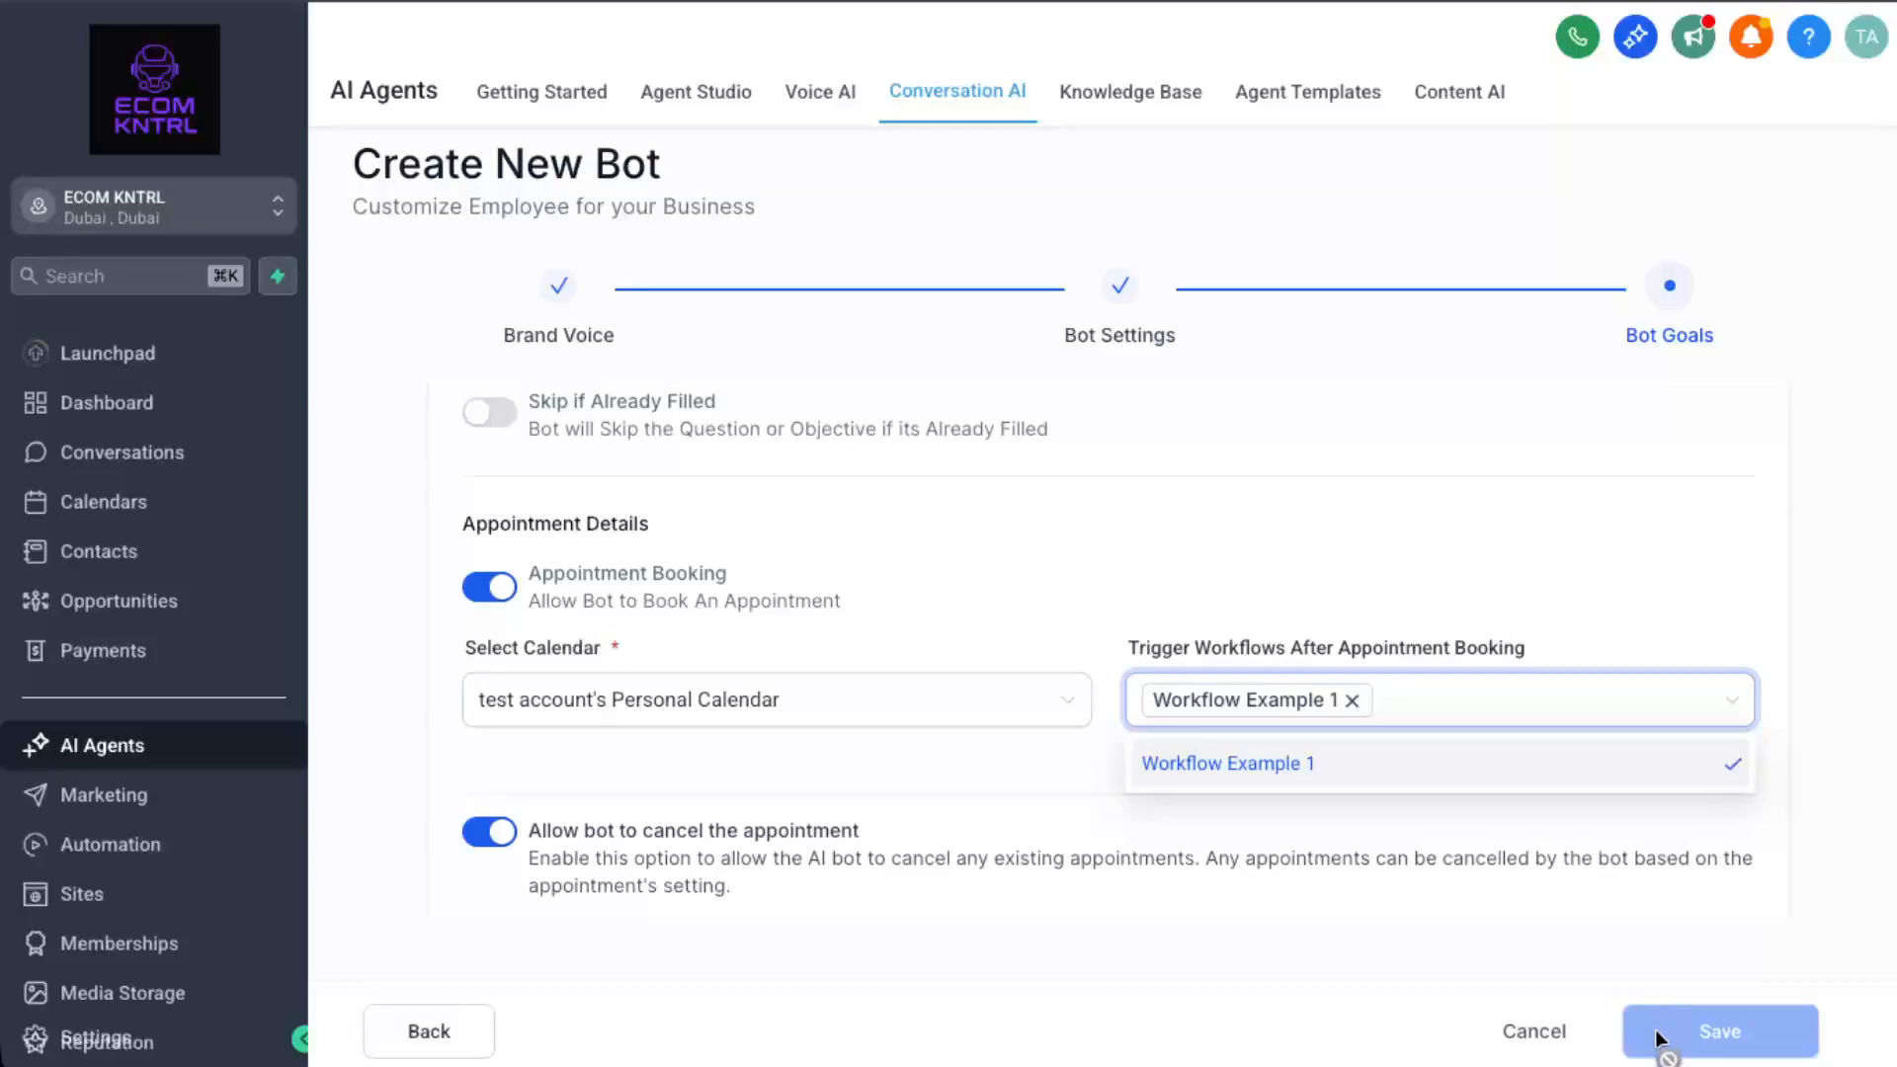
click(1485, 832)
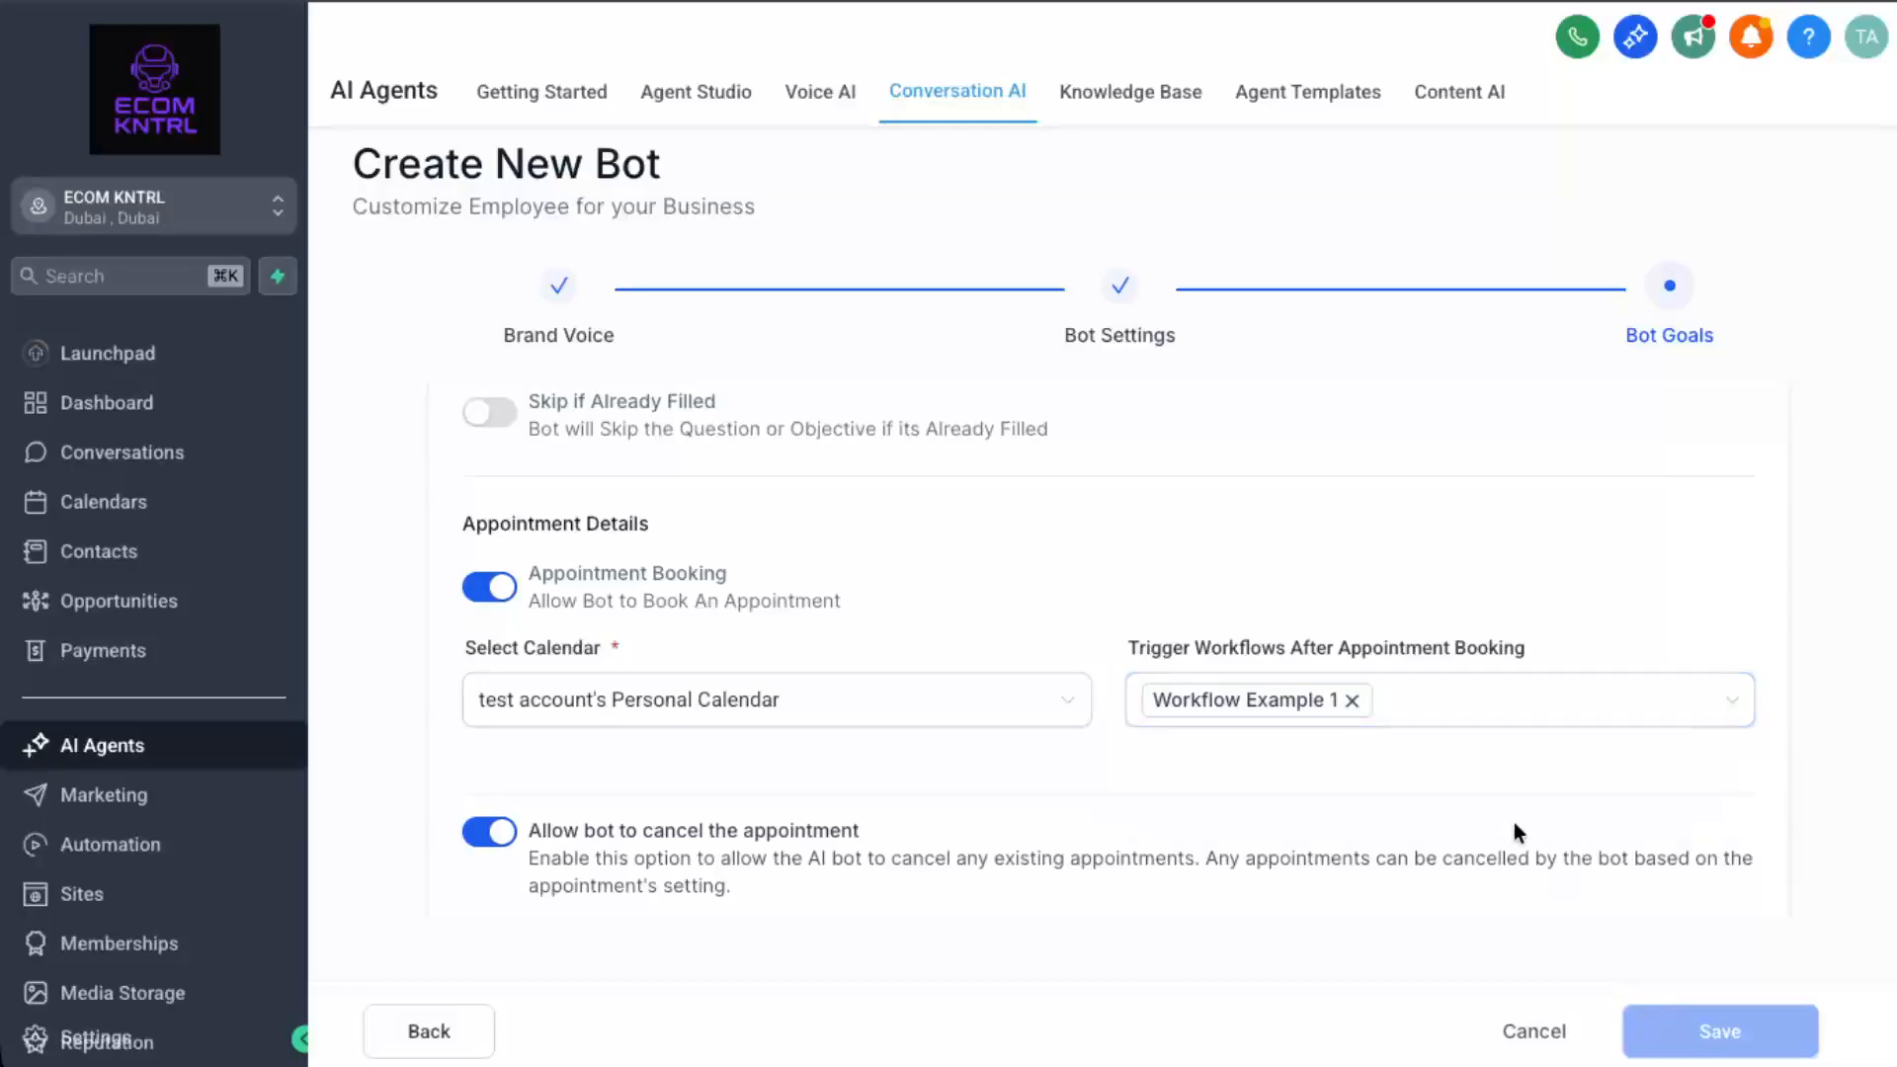
scroll(1500, 751, down, 6)
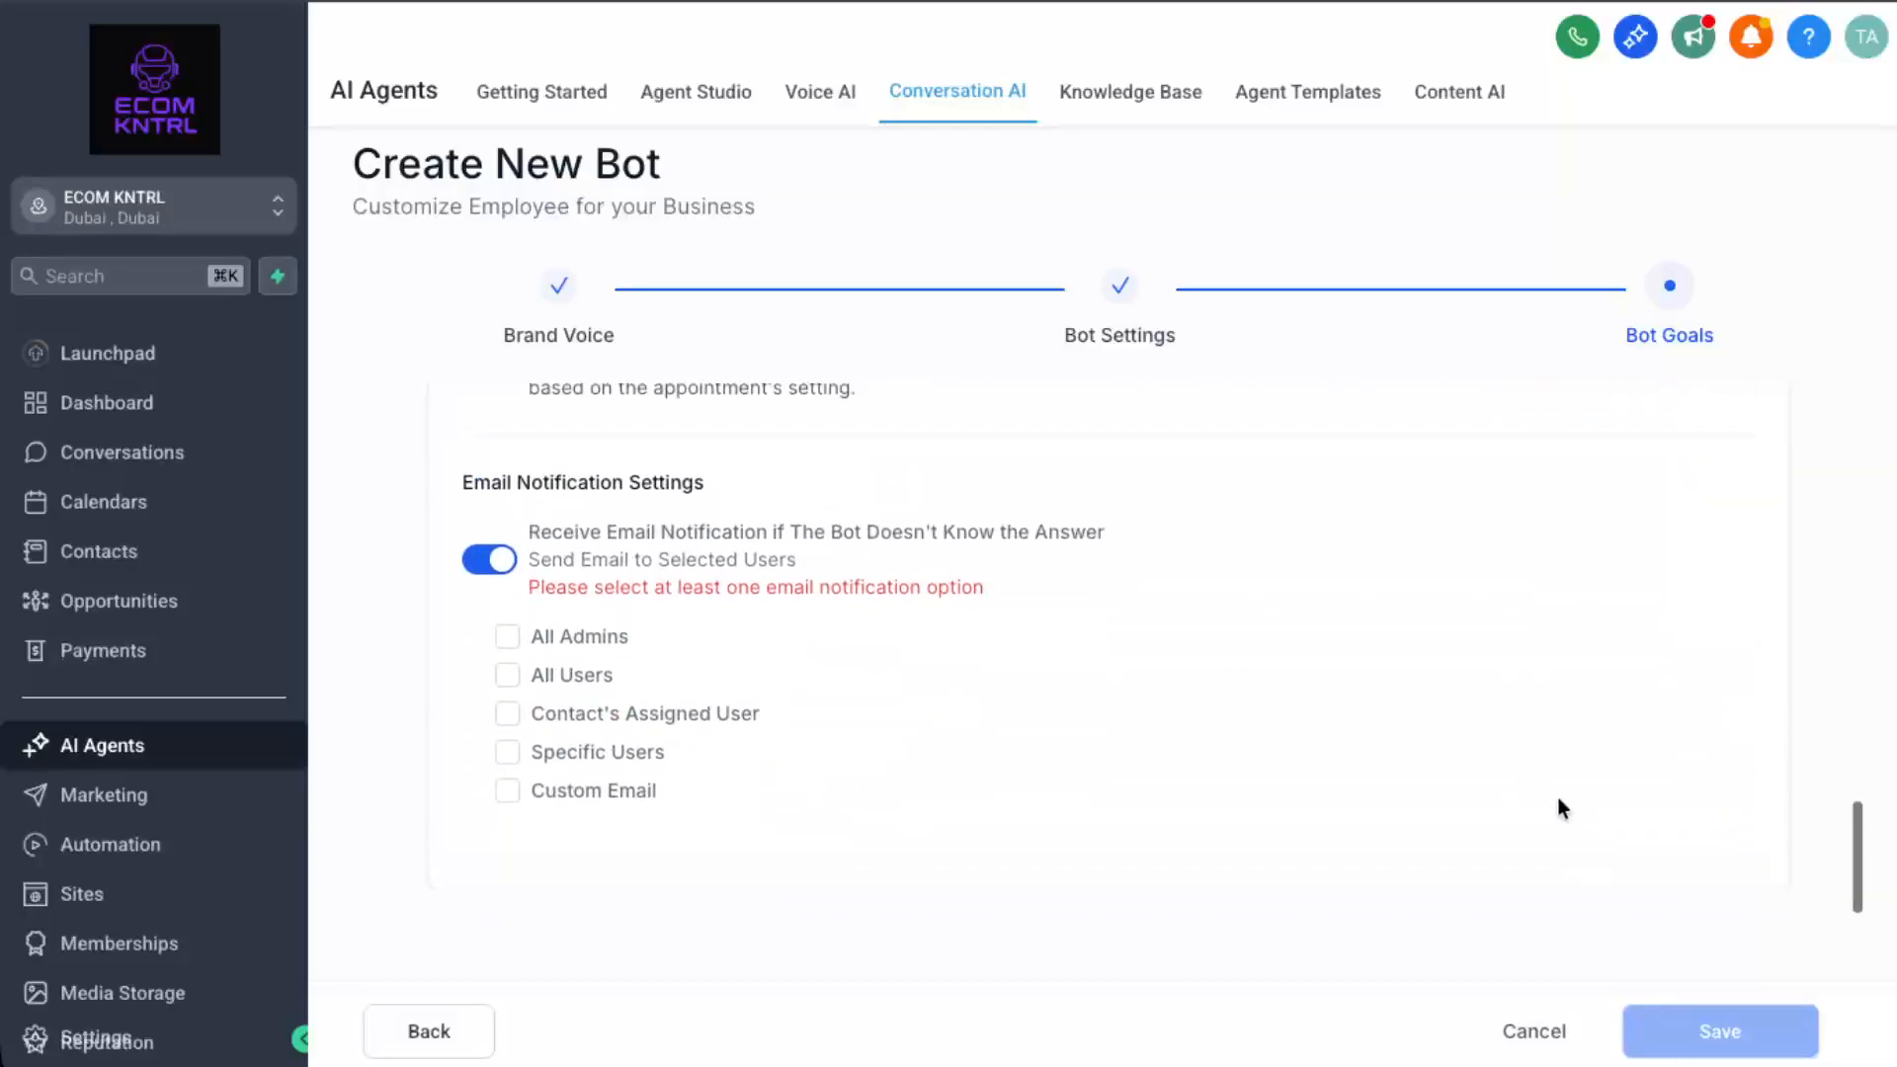
scroll(1396, 777, up, 5)
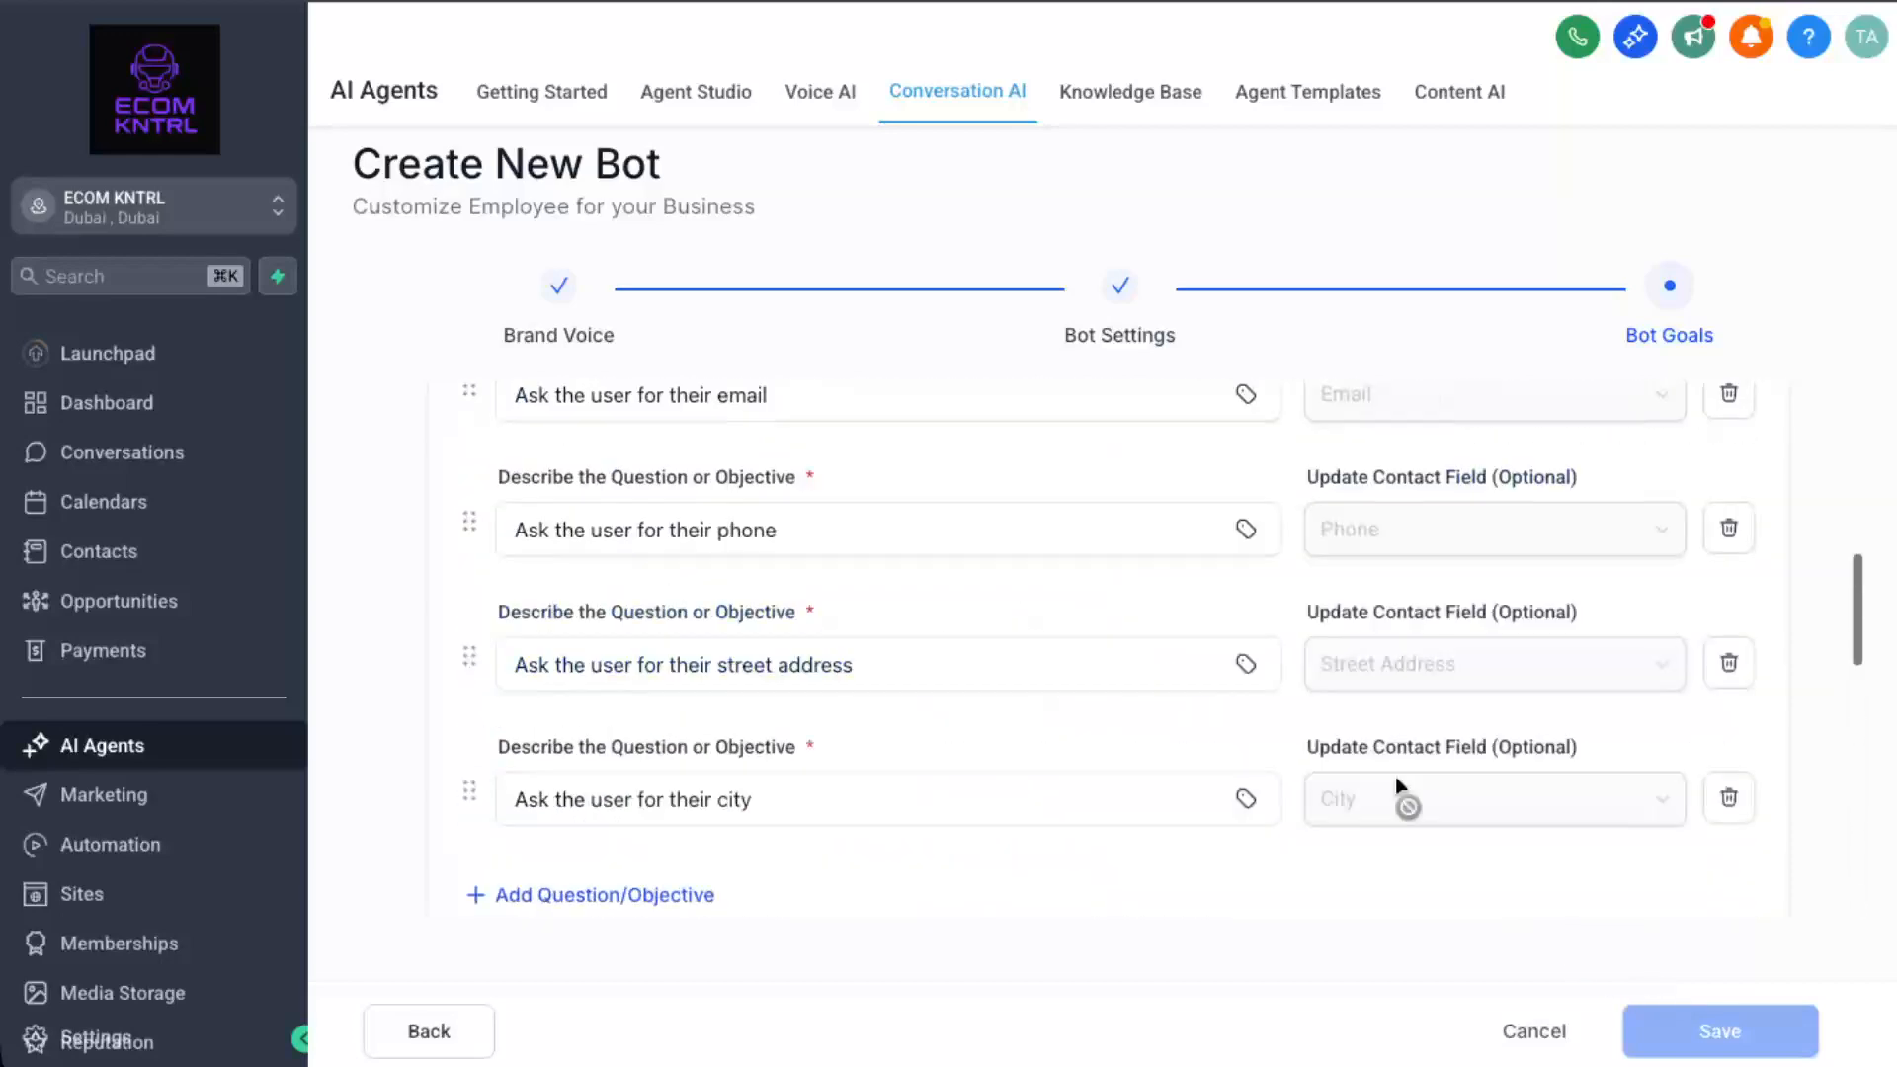